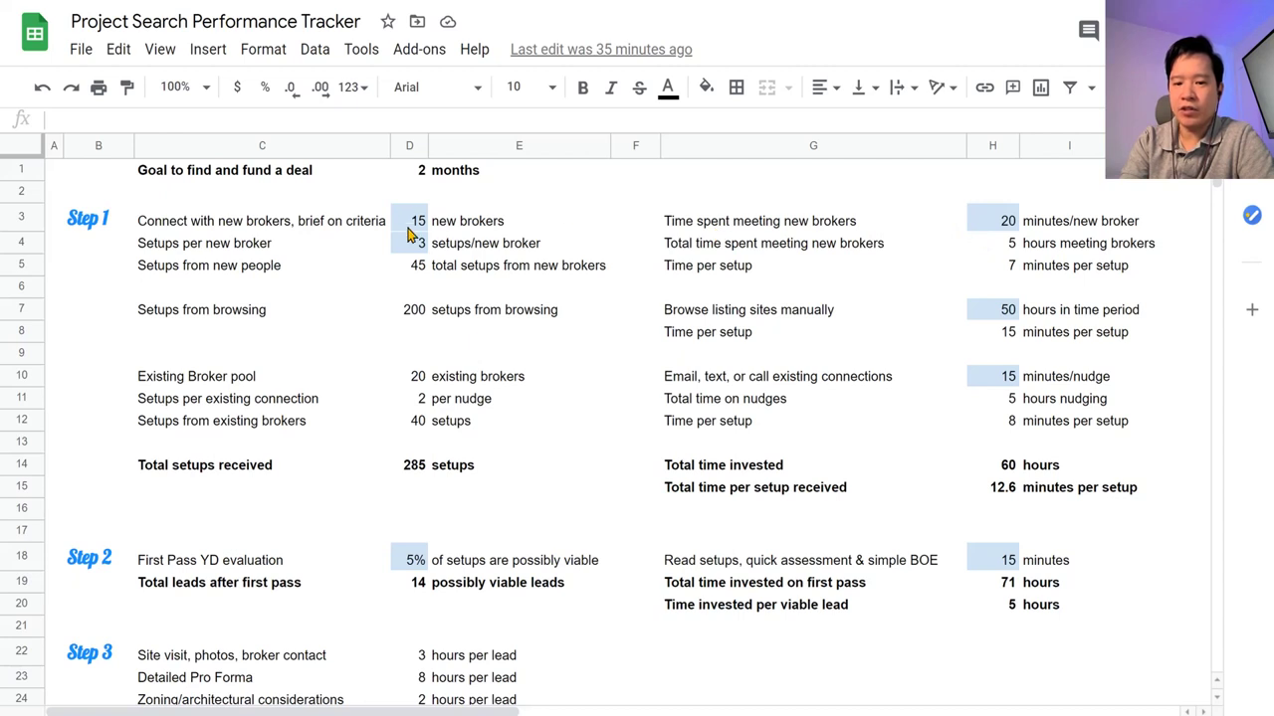
Step: Examine the Step 1 time formulas for meeting new brokers and for browsing listing sites, including the time per setup of each
left_click(985, 247)
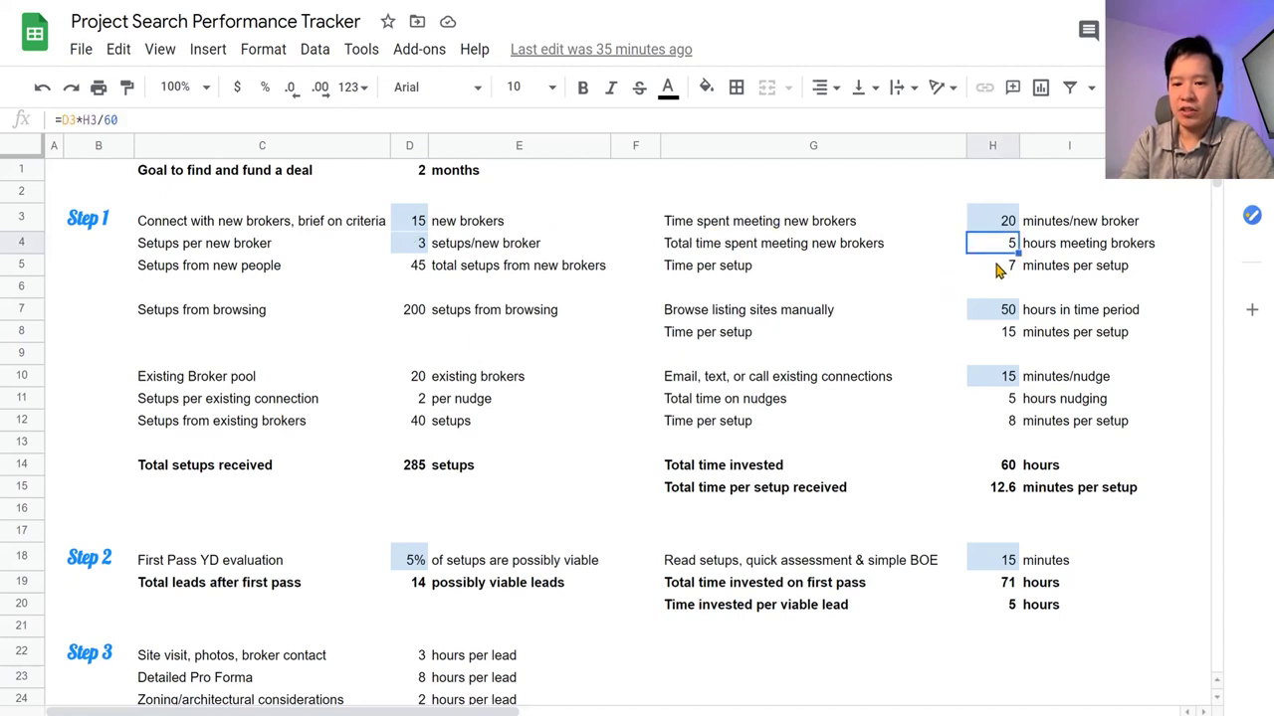
left_click(995, 264)
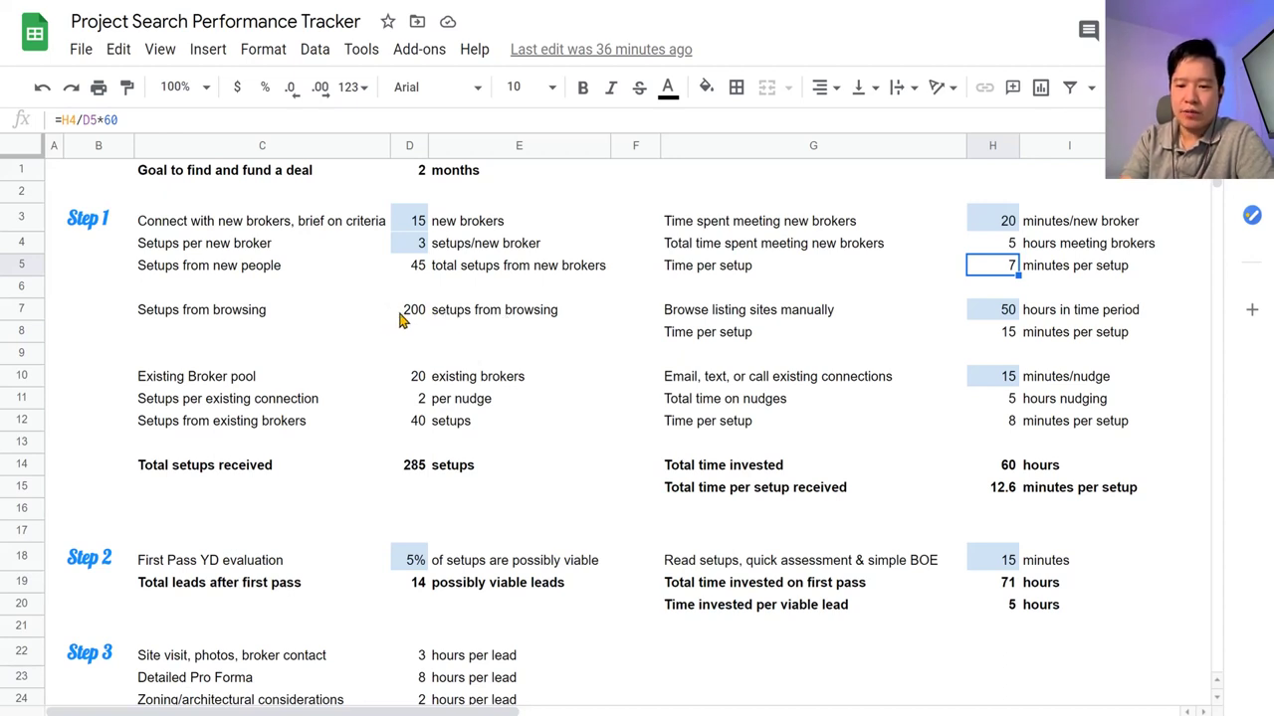
key("Down")
key("Down")
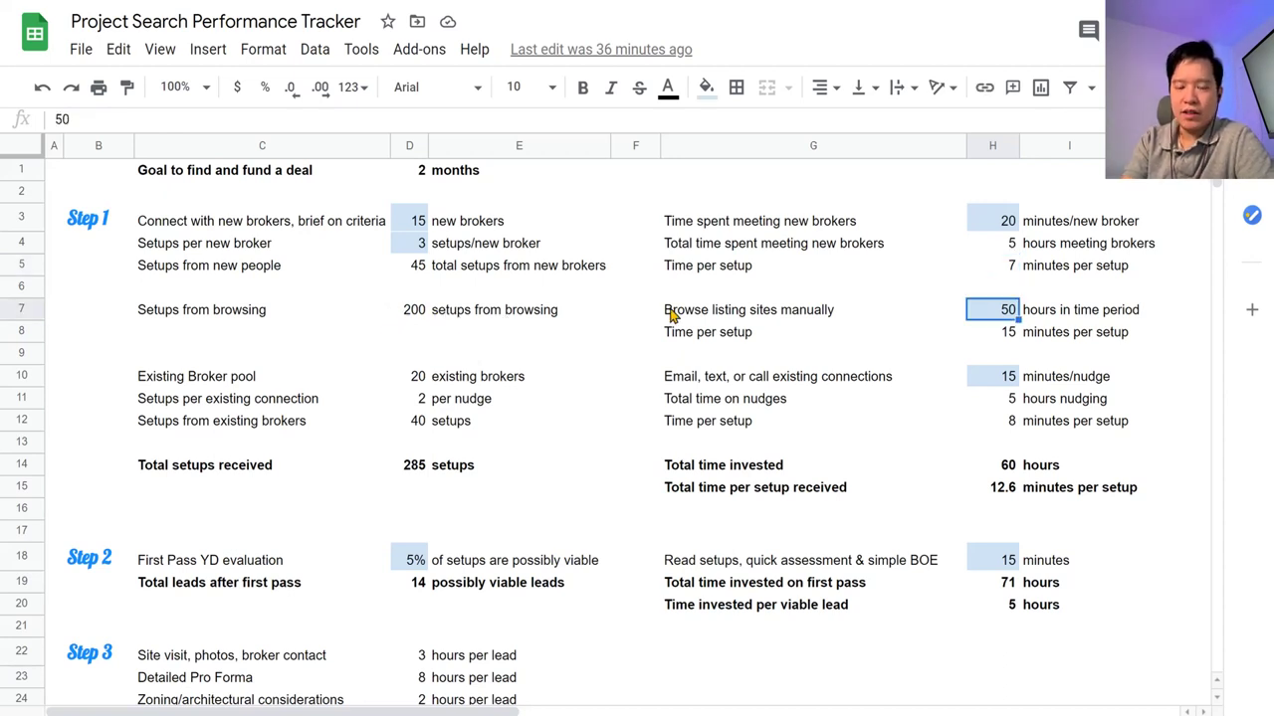
left_click(994, 343)
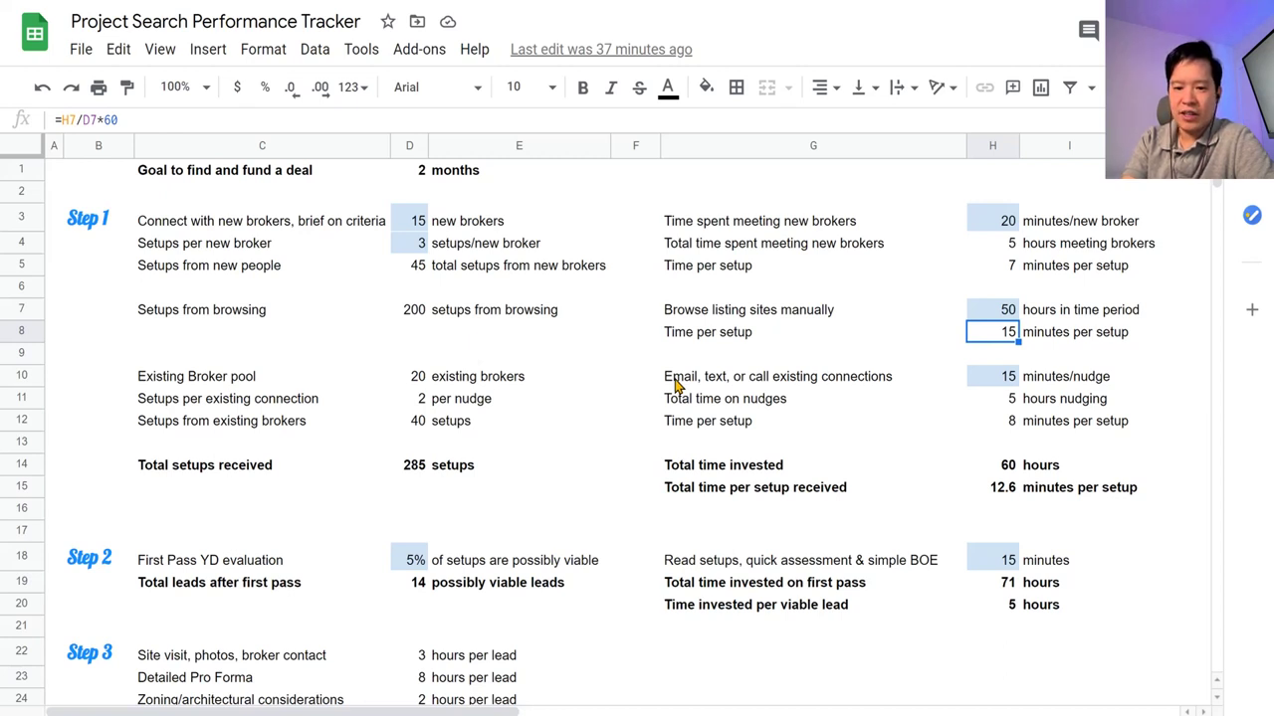
Step: Review the Step 1 existing-broker inputs and setup formulas, along with the formulas for total time invested, time per setup and total setups
left_click(980, 383)
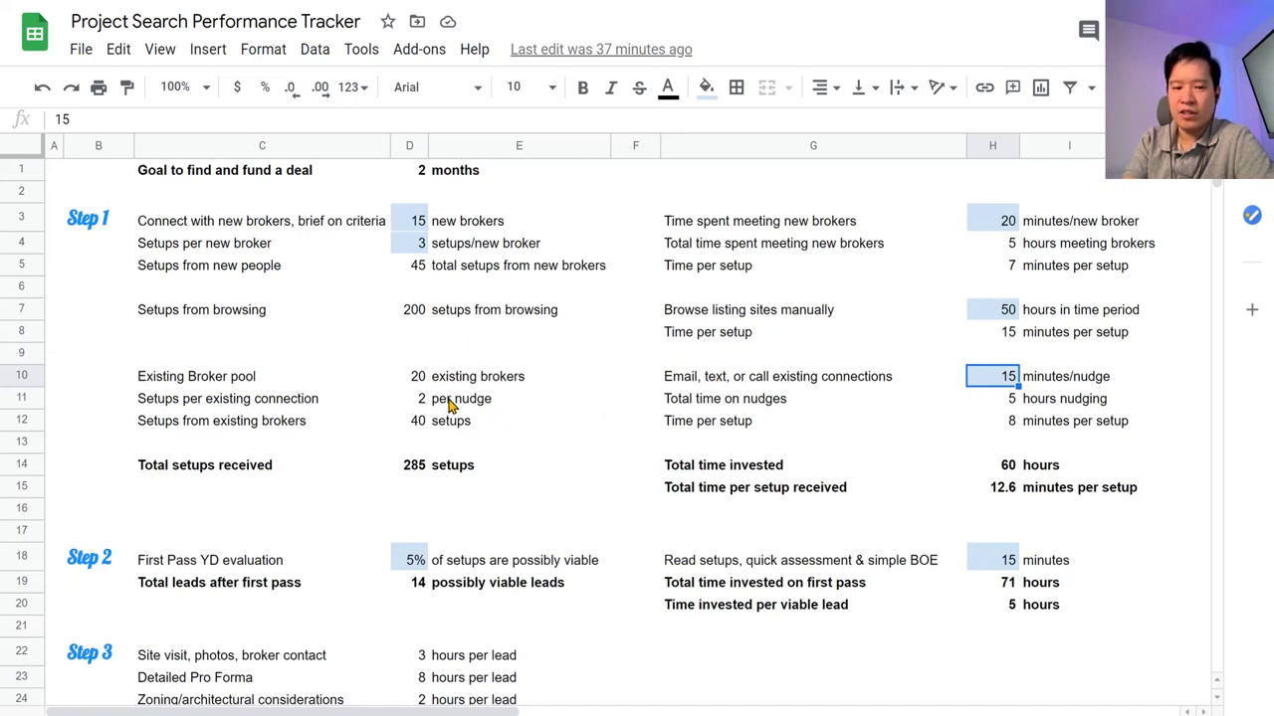
left_click(405, 401)
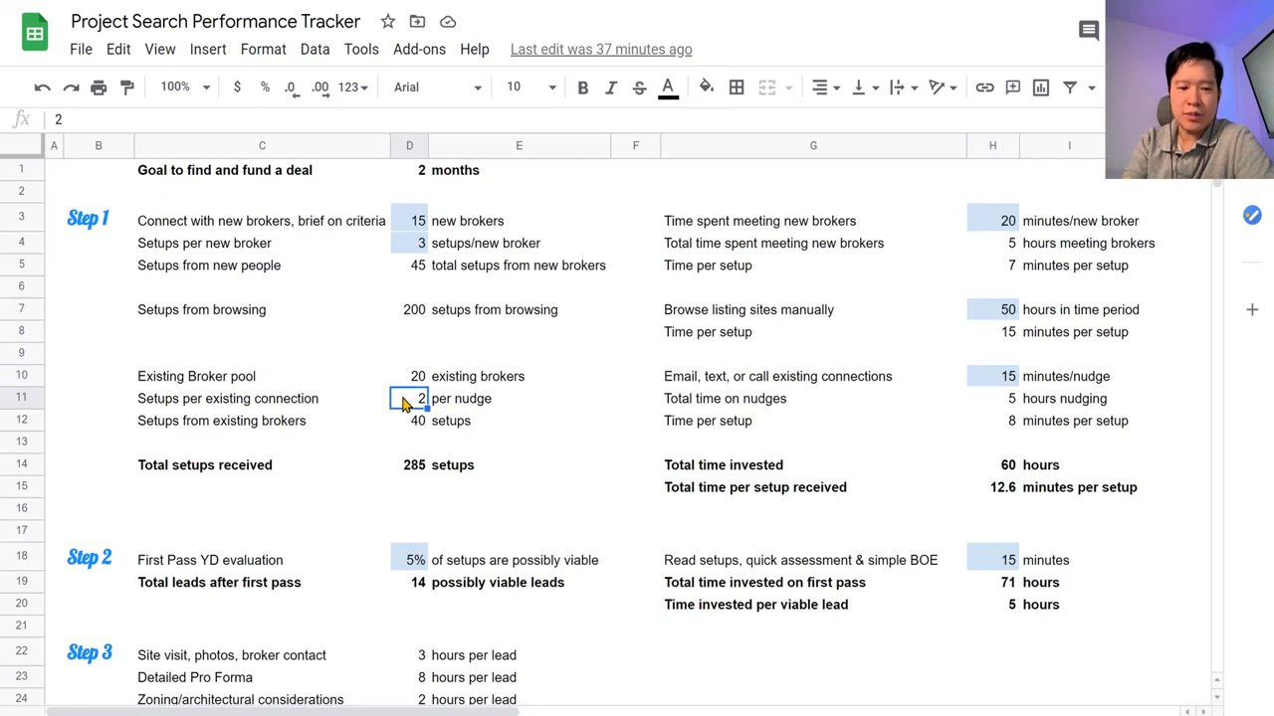
left_click(404, 381)
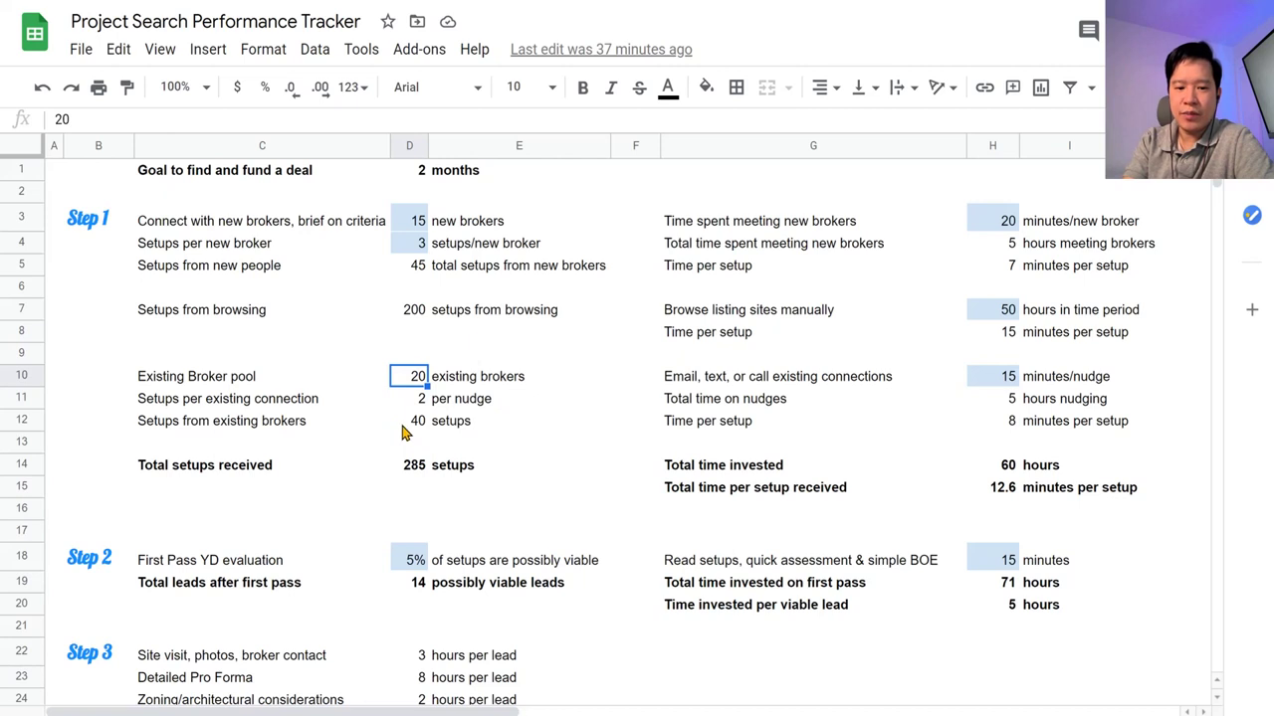
left_click(403, 428)
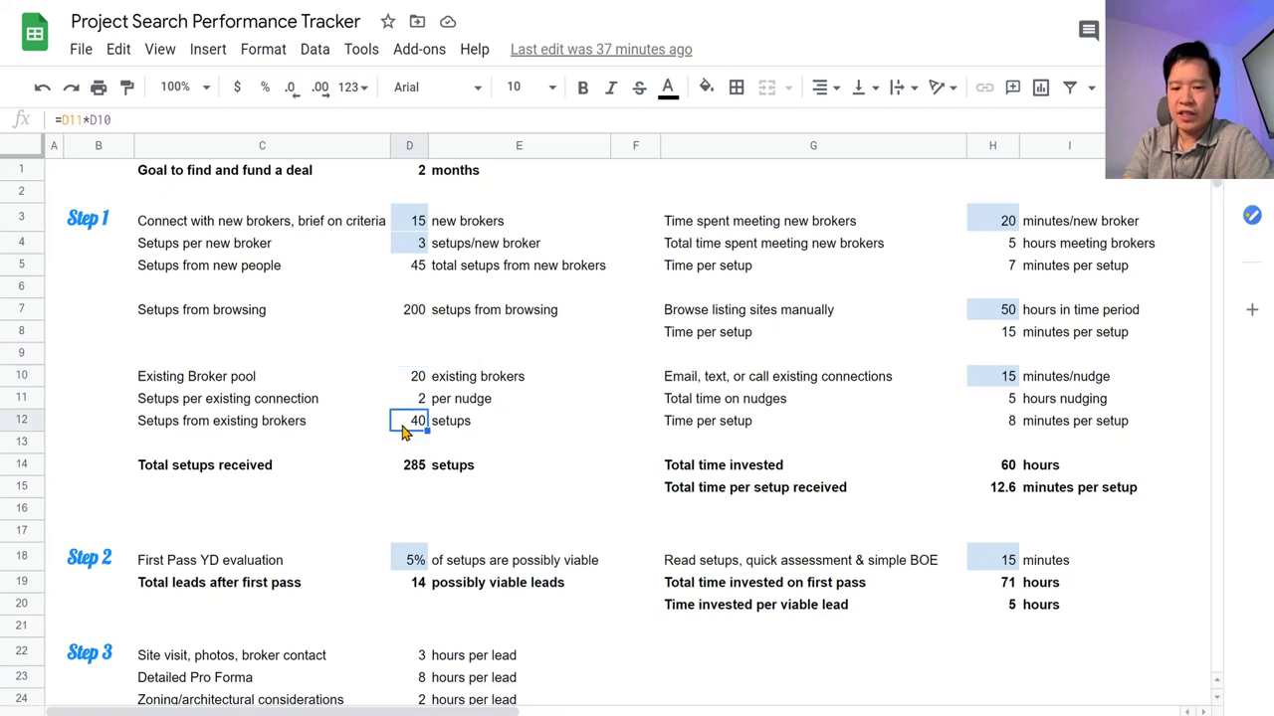
left_click(980, 428)
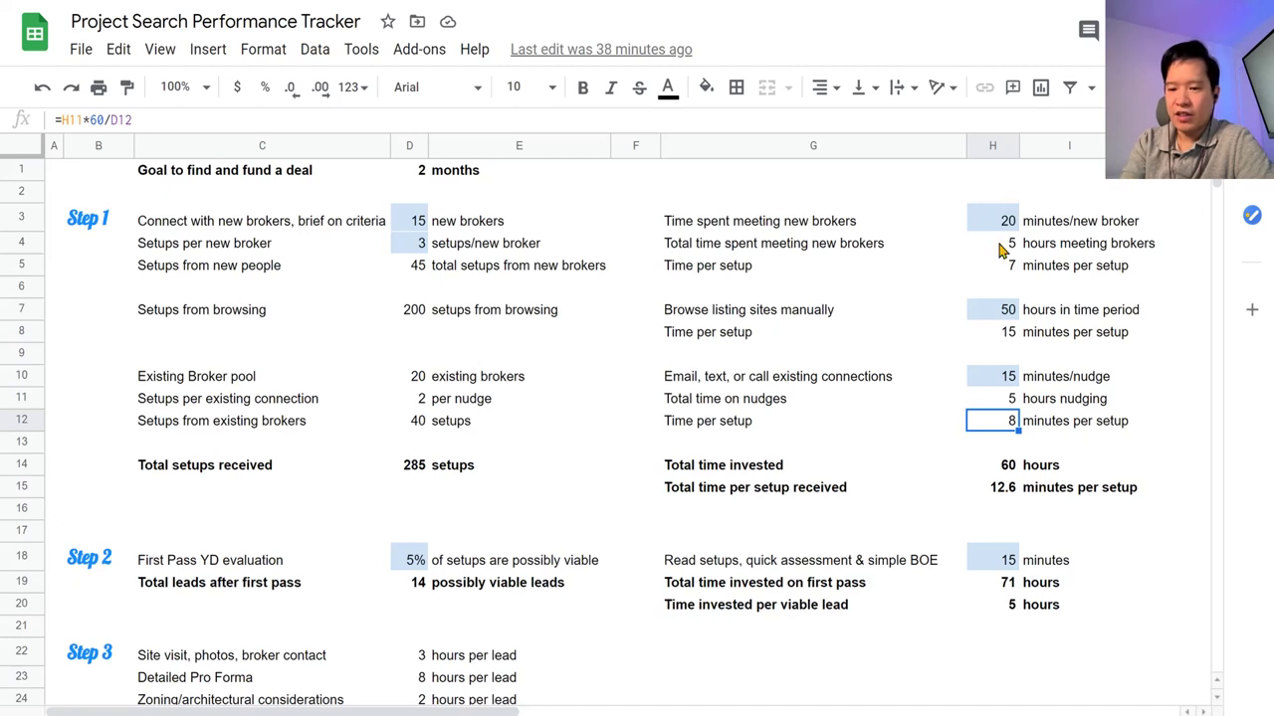
left_click(992, 468)
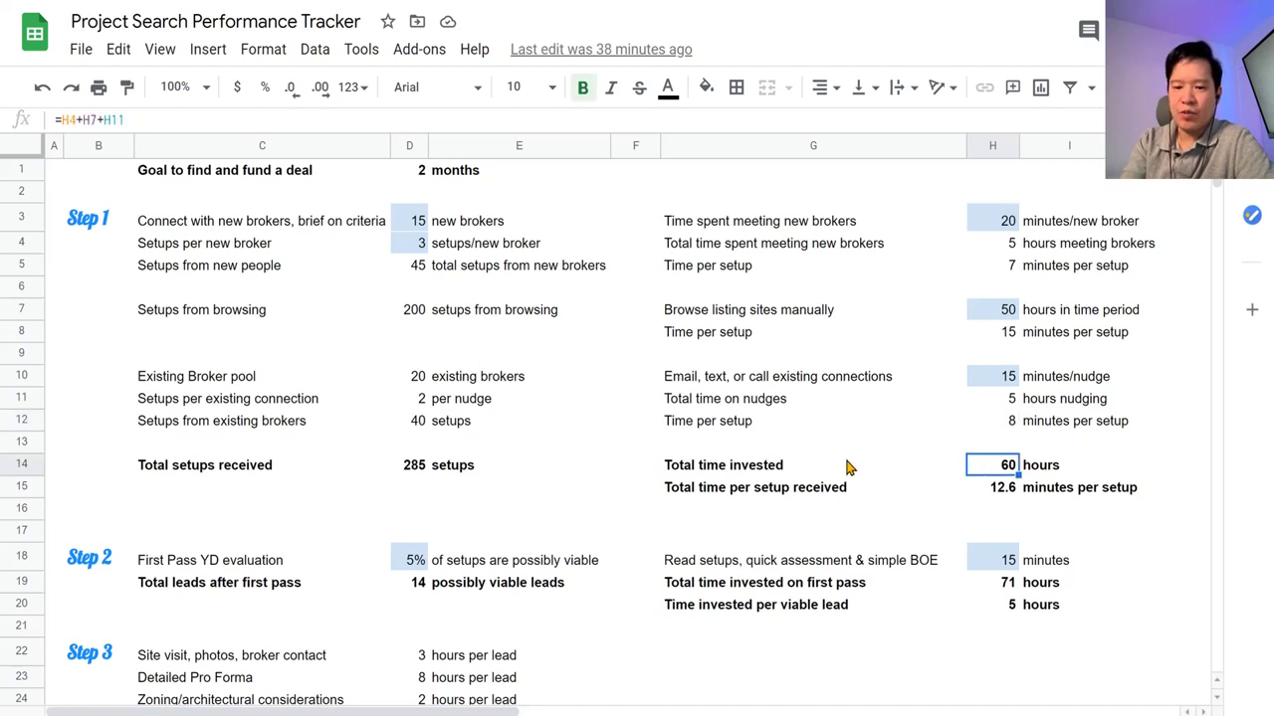
left_click(978, 490)
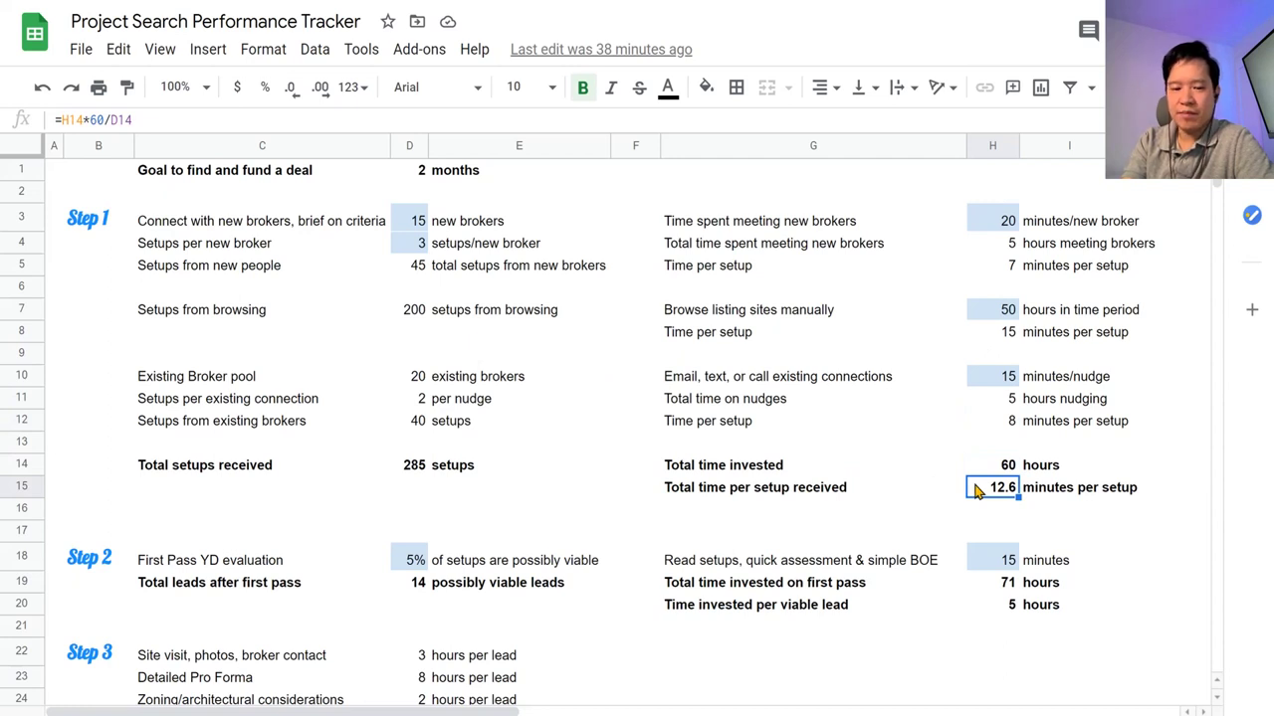
left_click(401, 465)
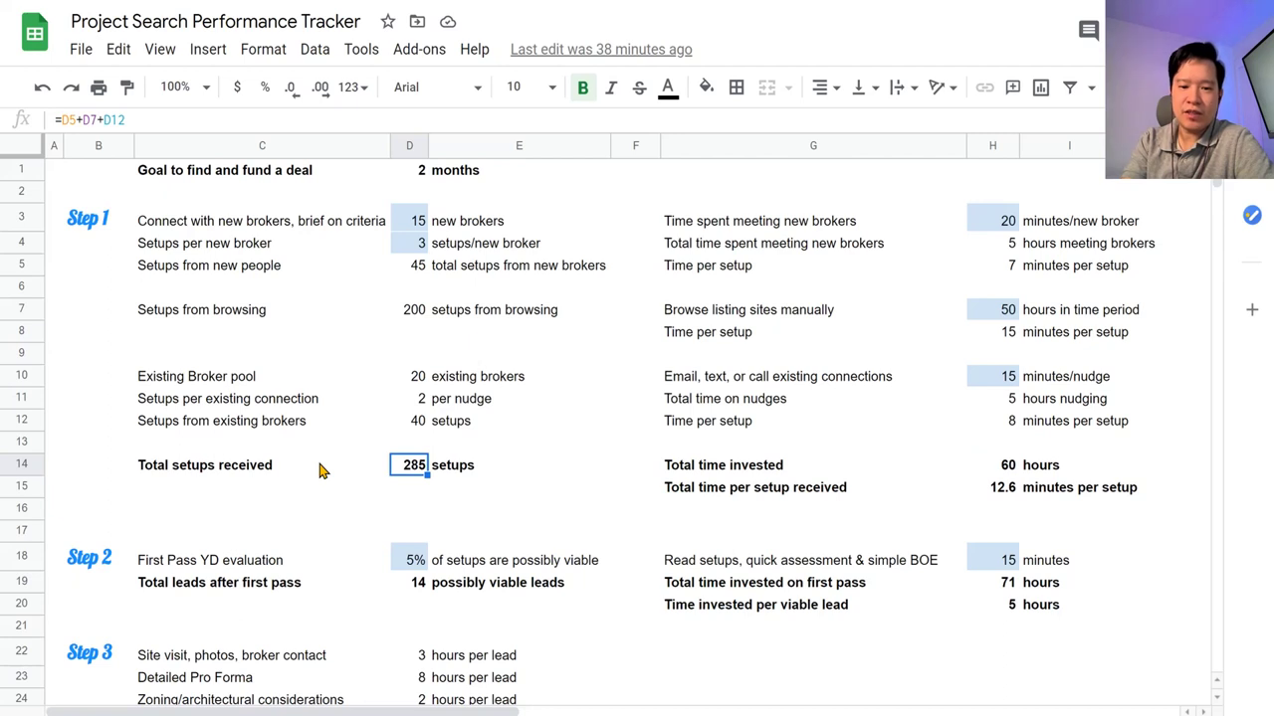
Step: Inspect the Step 2 first-pass evaluation: time per viable lead, minutes per setup assessment and the share of possibly viable setups
scroll(1220, 187, "down", 2)
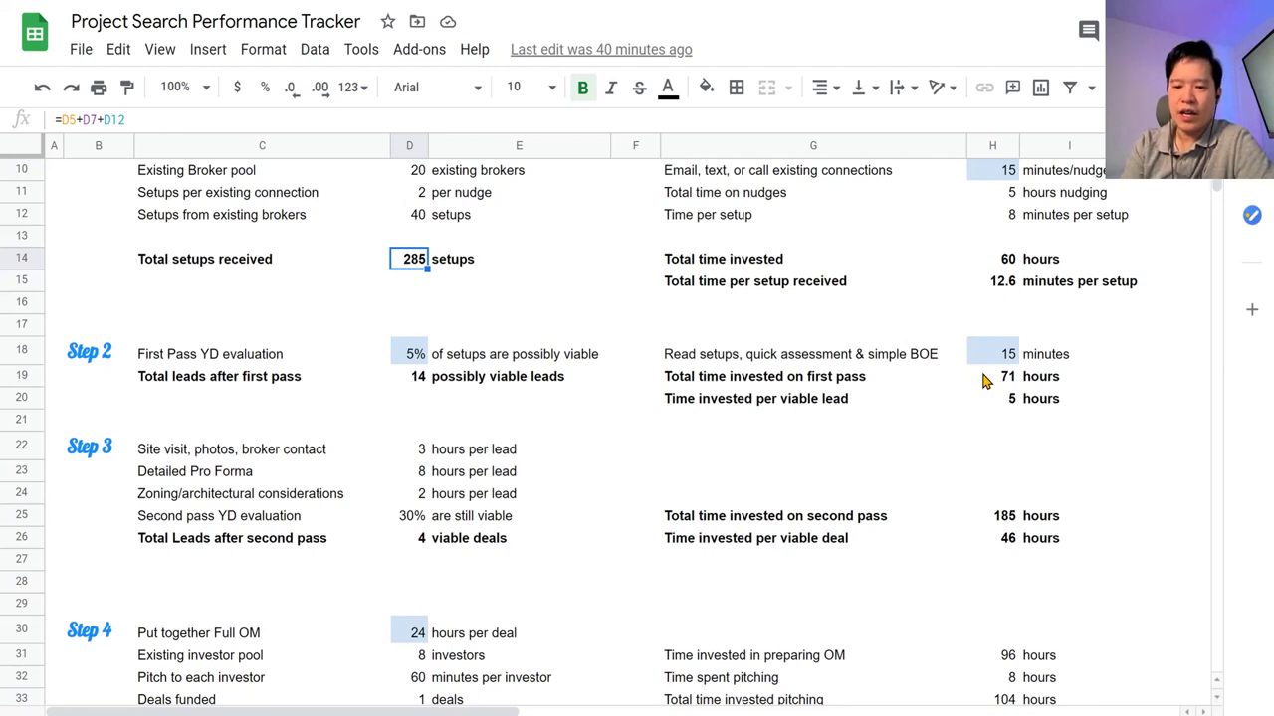
left_click(1000, 405)
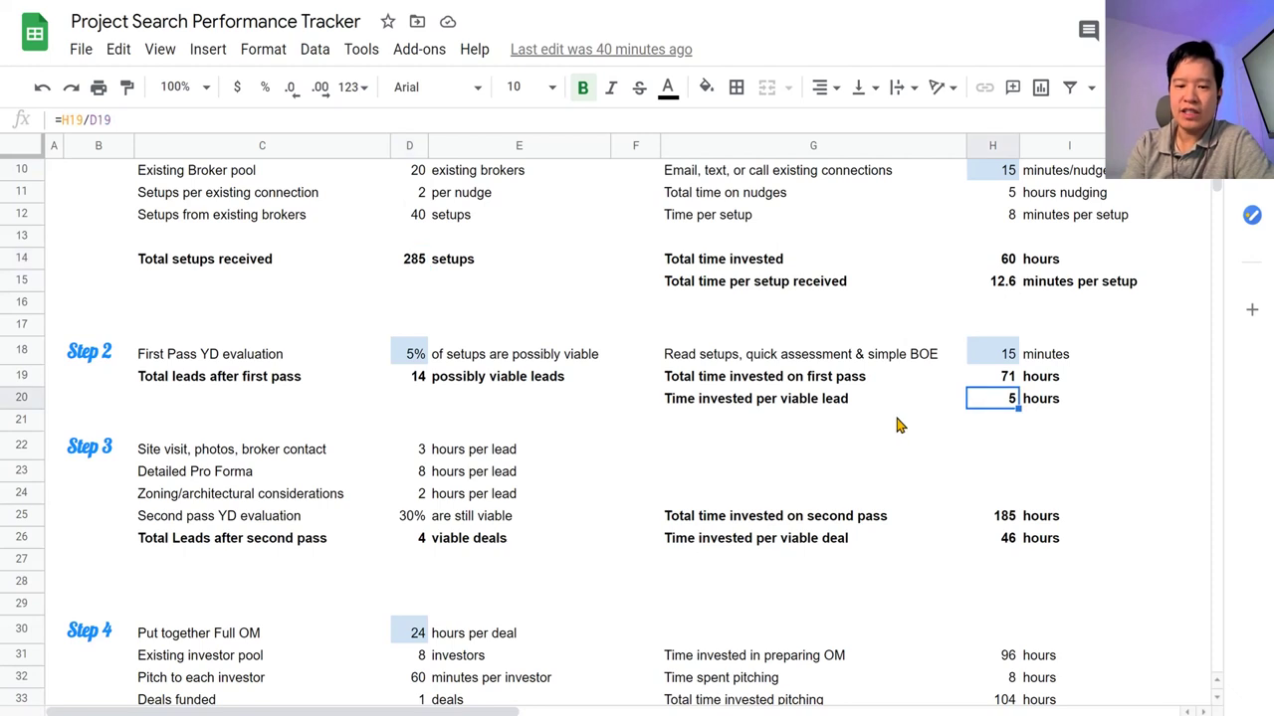
key("Up")
key("Up")
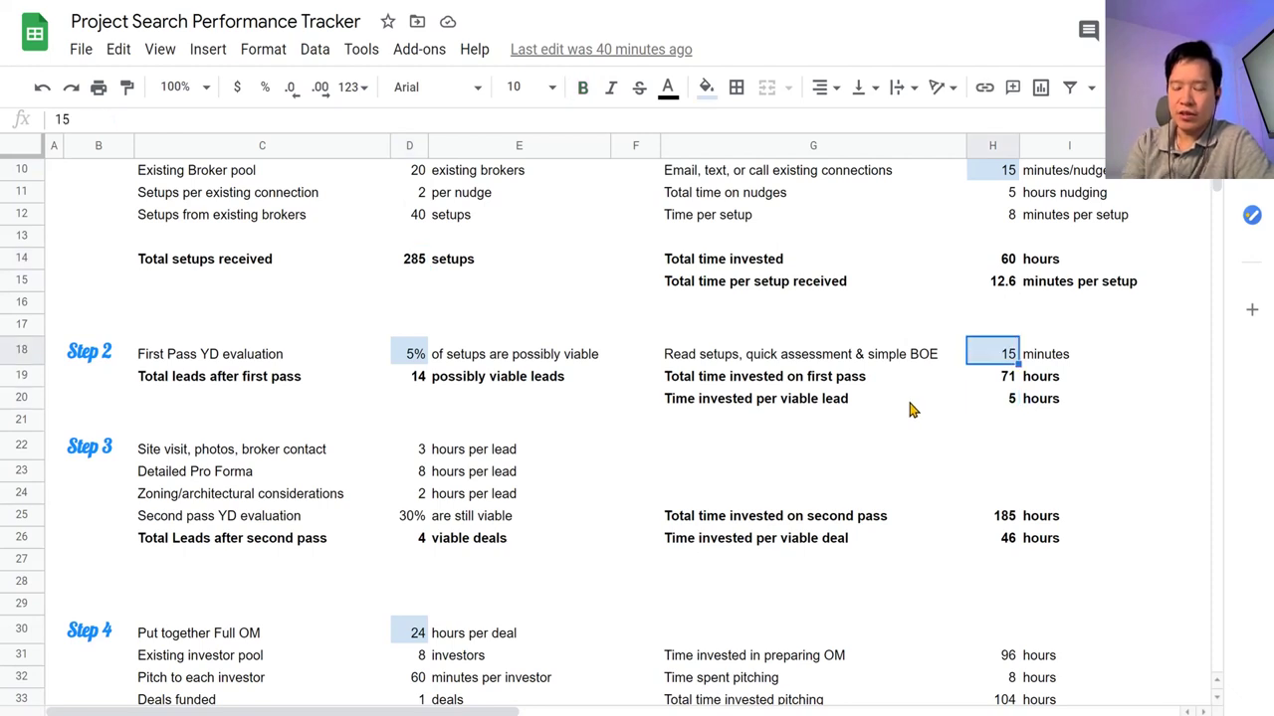
scroll(911, 408, "up", 3)
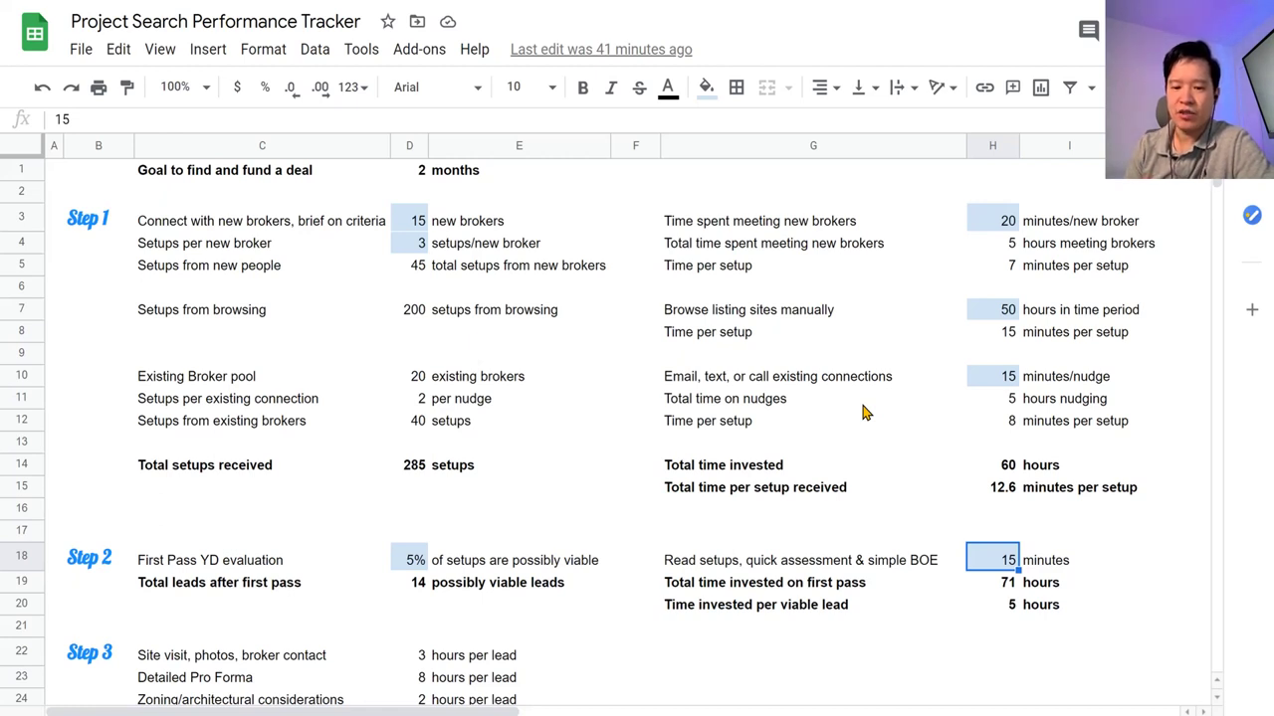
left_click(418, 560)
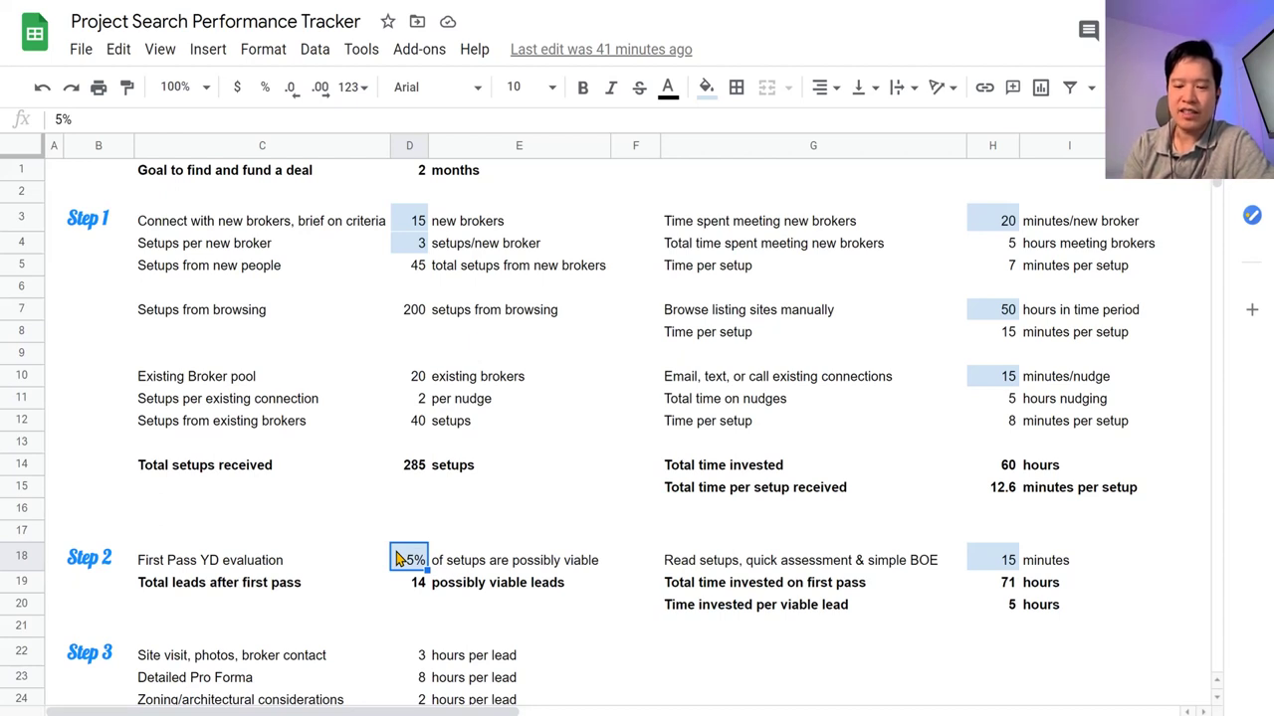
Step: Examine the Step 3 hours per lead, second-pass viability rate, total leads, and formulas for total time and time per viable deal
scroll(396, 561, "down", 4)
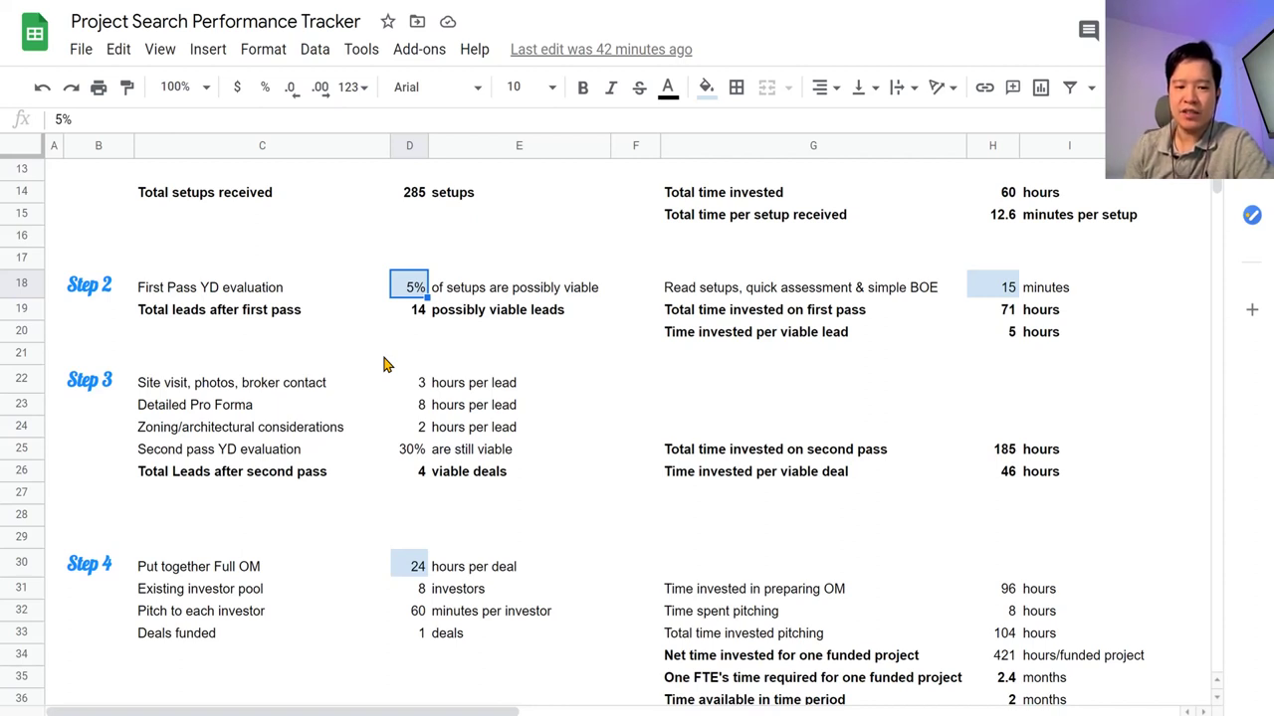
left_click(986, 456)
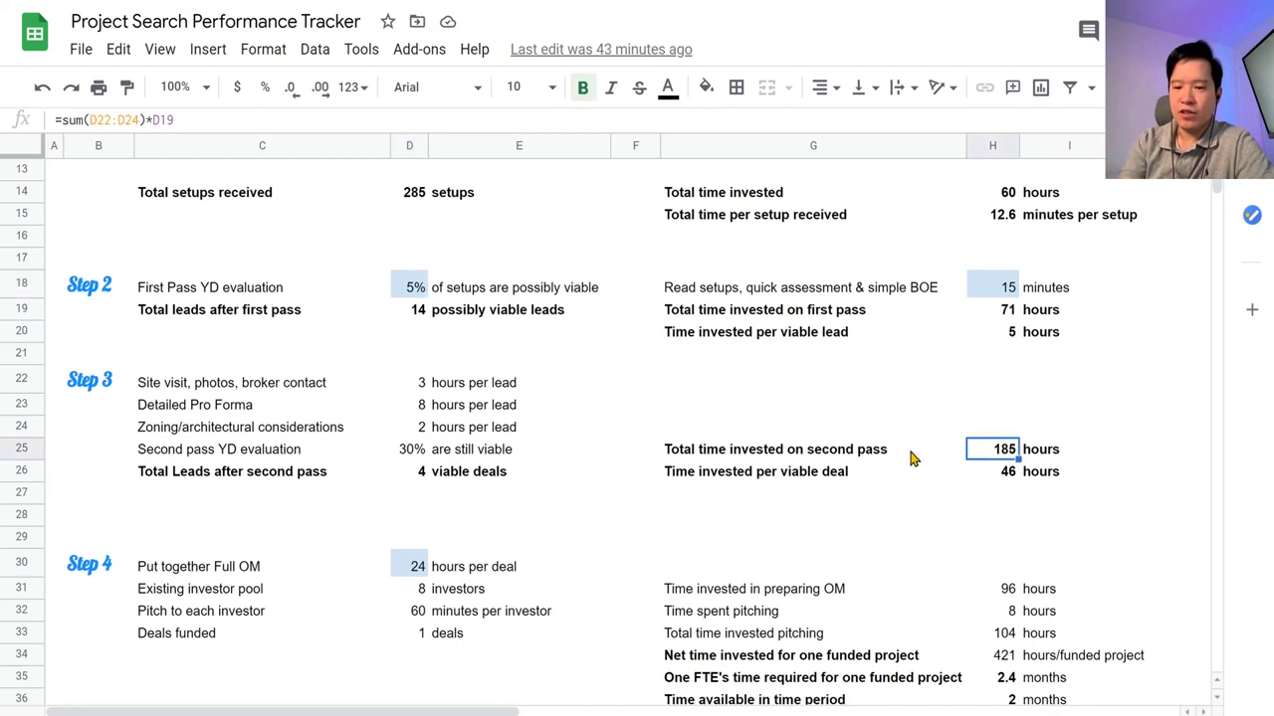
left_click(413, 384)
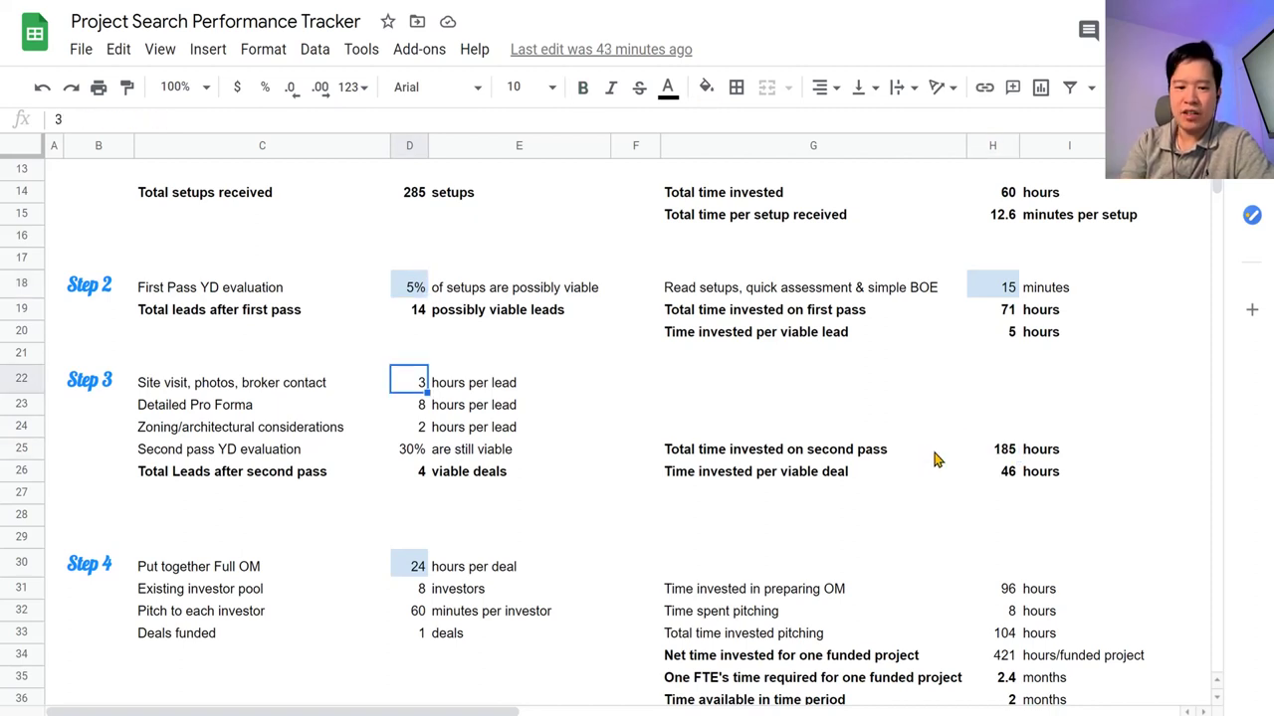
left_click(406, 412)
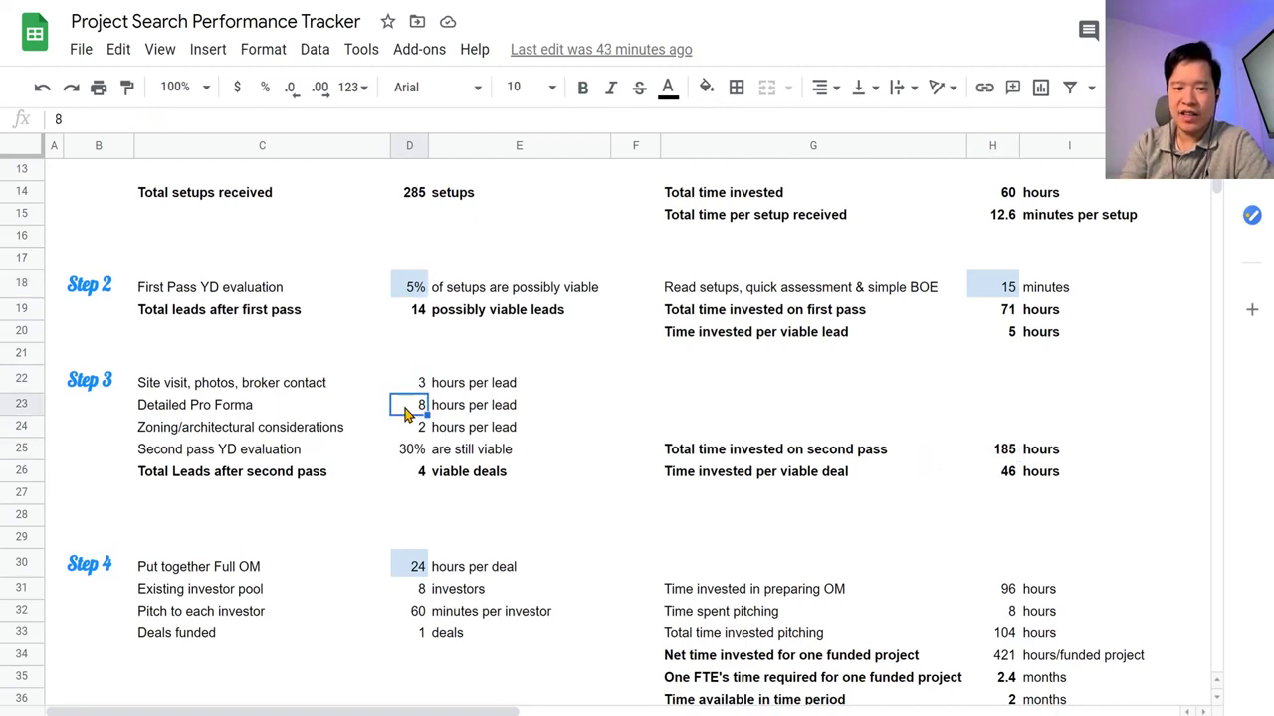
left_click(408, 427)
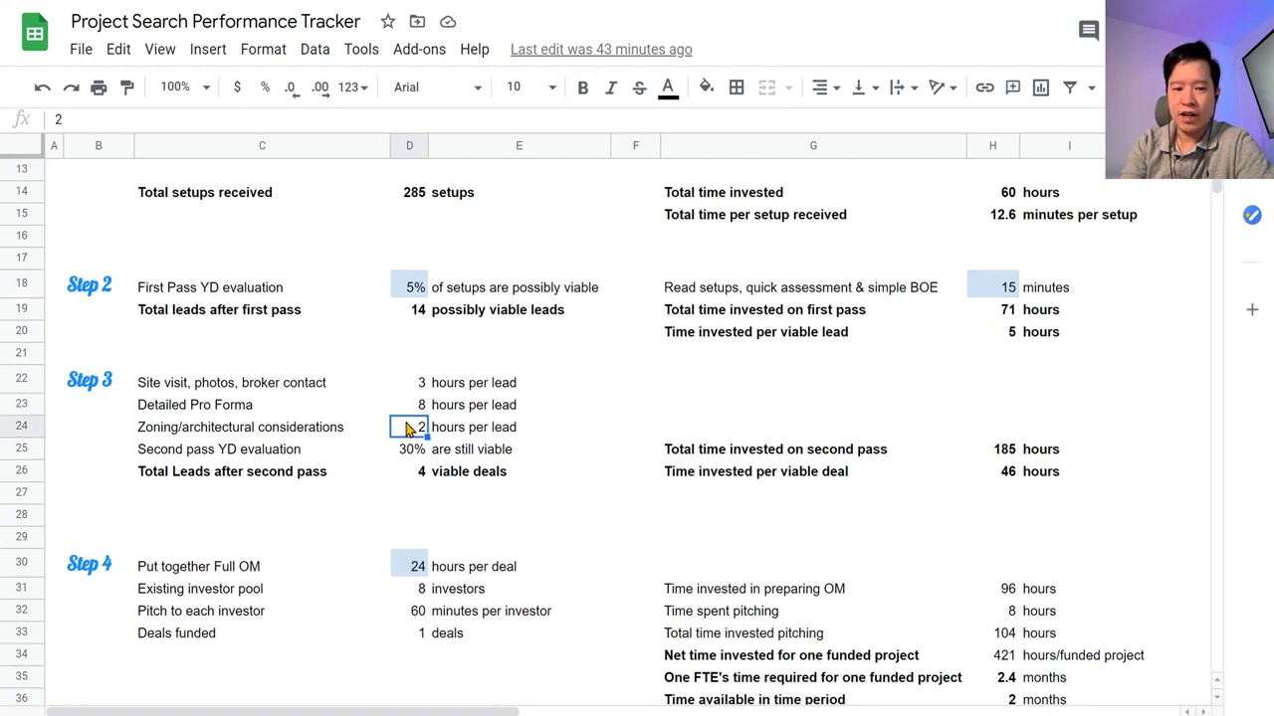
left_click(992, 451)
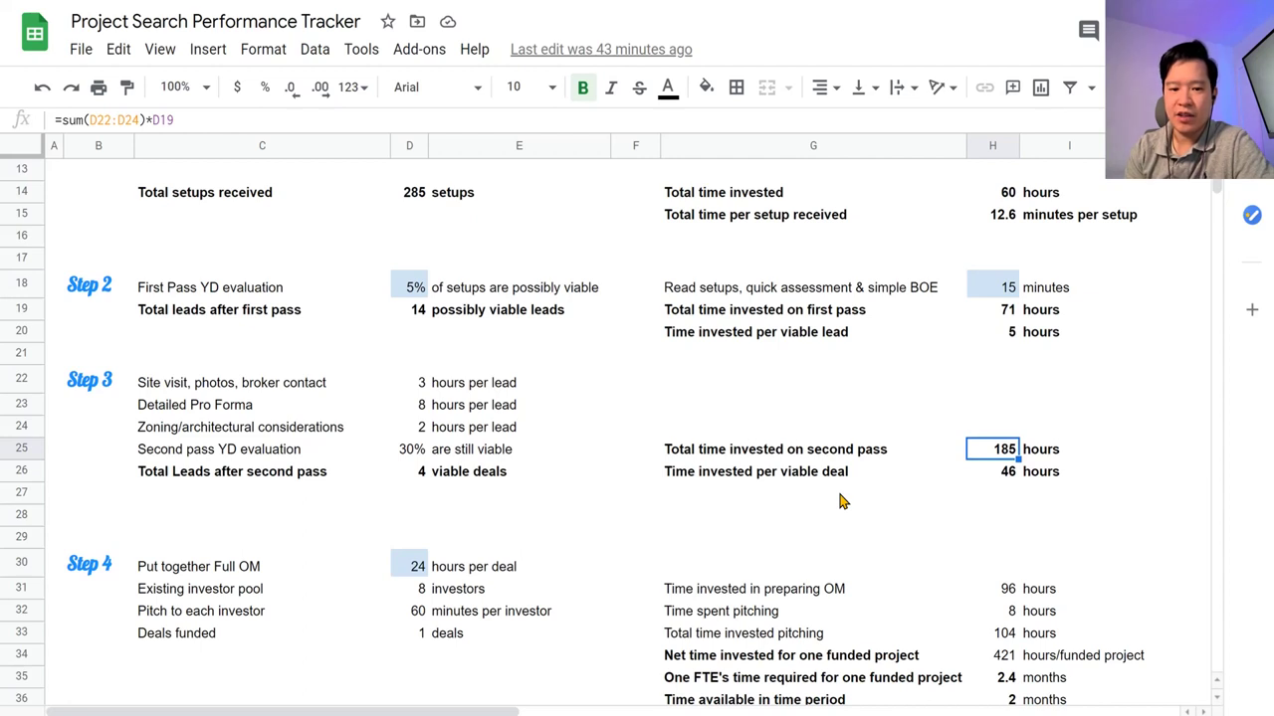
scroll(838, 501, "down", 3)
left_click(413, 309)
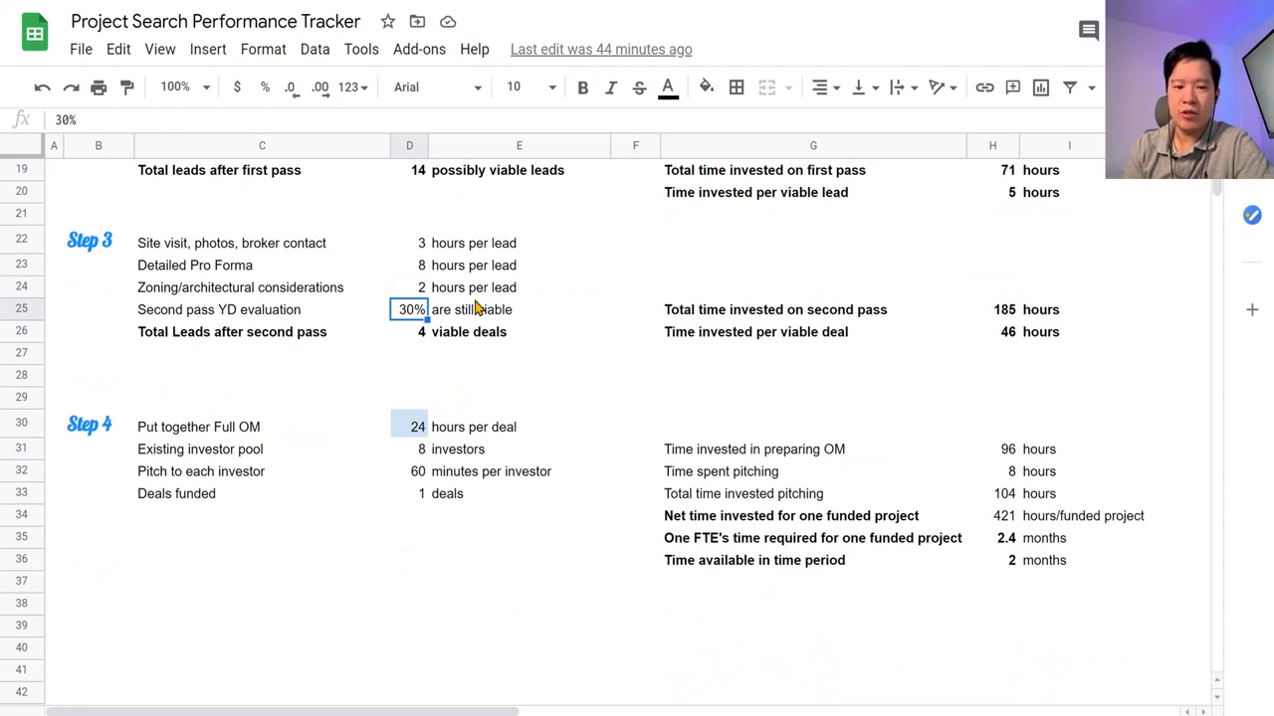
left_click(421, 336)
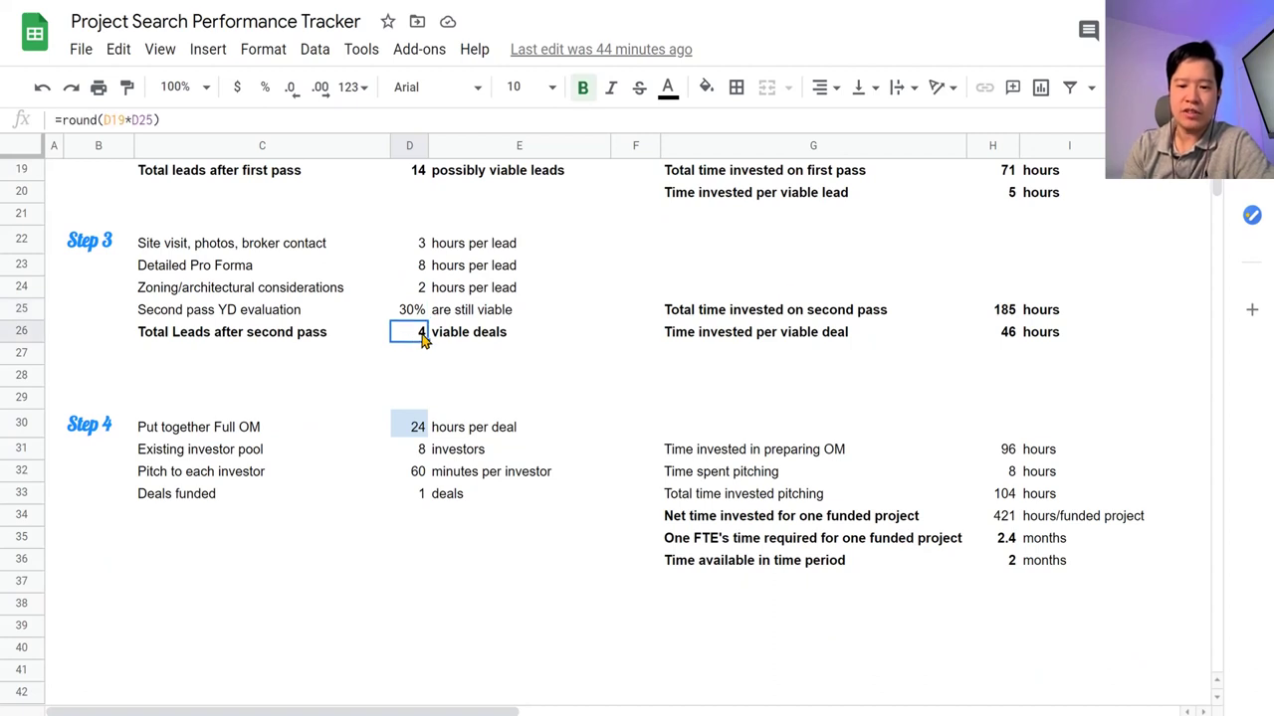
left_click(993, 332)
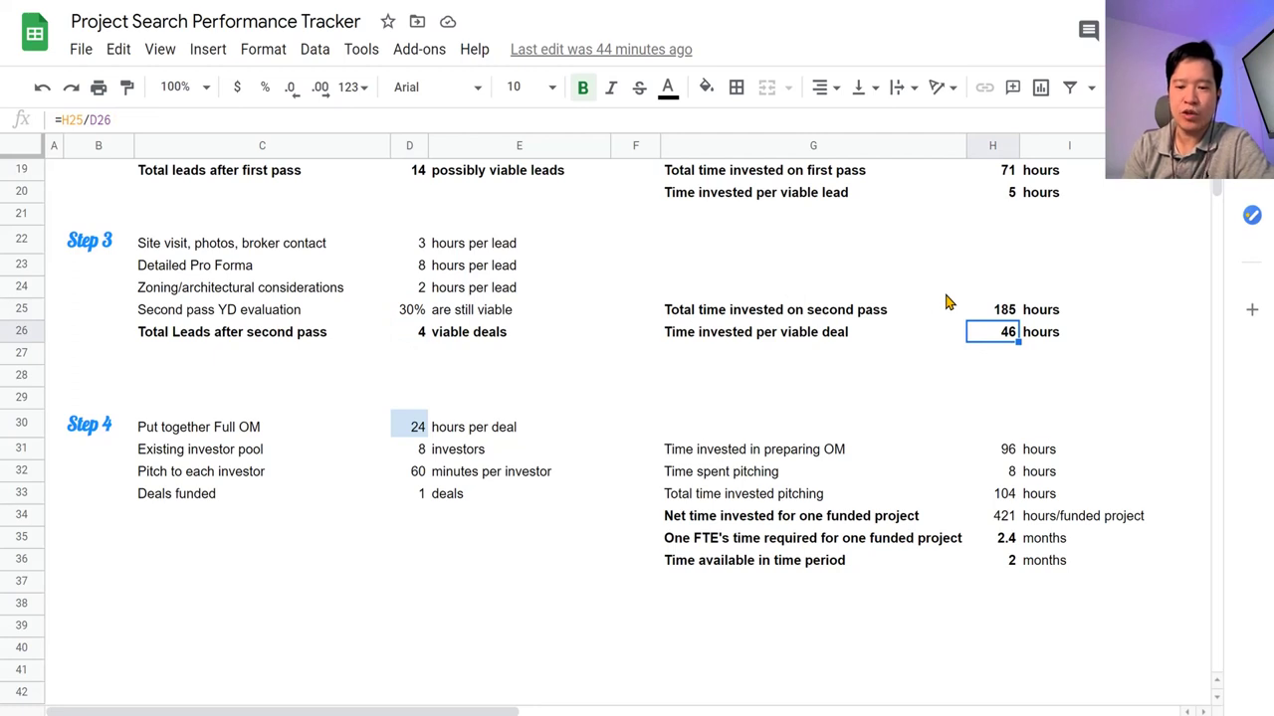
Step: Go through the Step 4 inputs: hours for the full OM, existing investor pool, pitch minutes per investor and deals funded
left_click(409, 427)
scroll(394, 478, "down", 2)
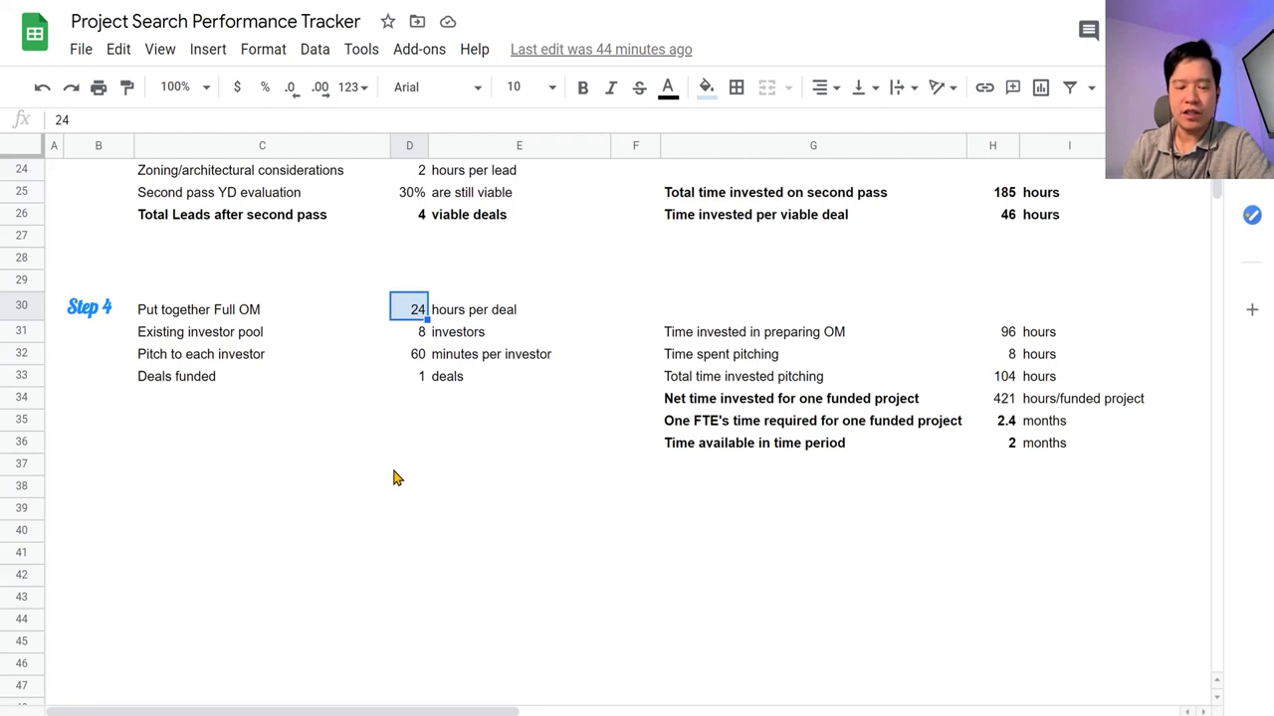
left_click(403, 338)
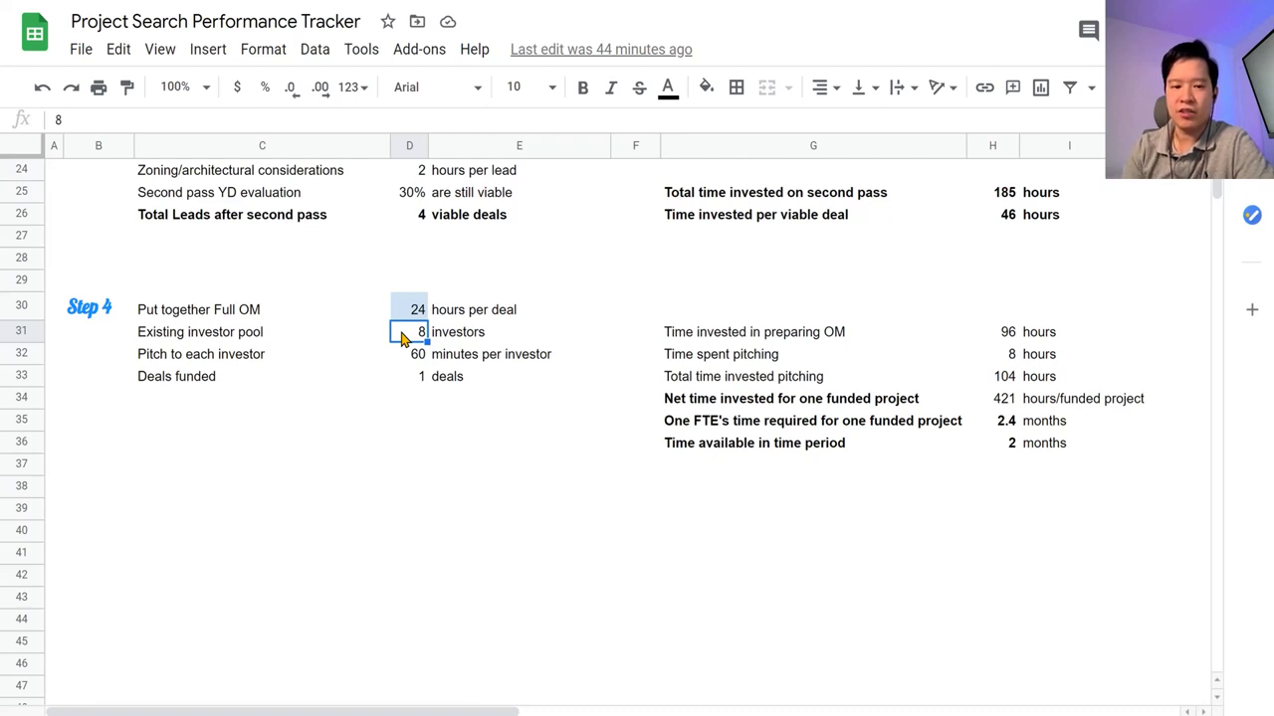
left_click(407, 361)
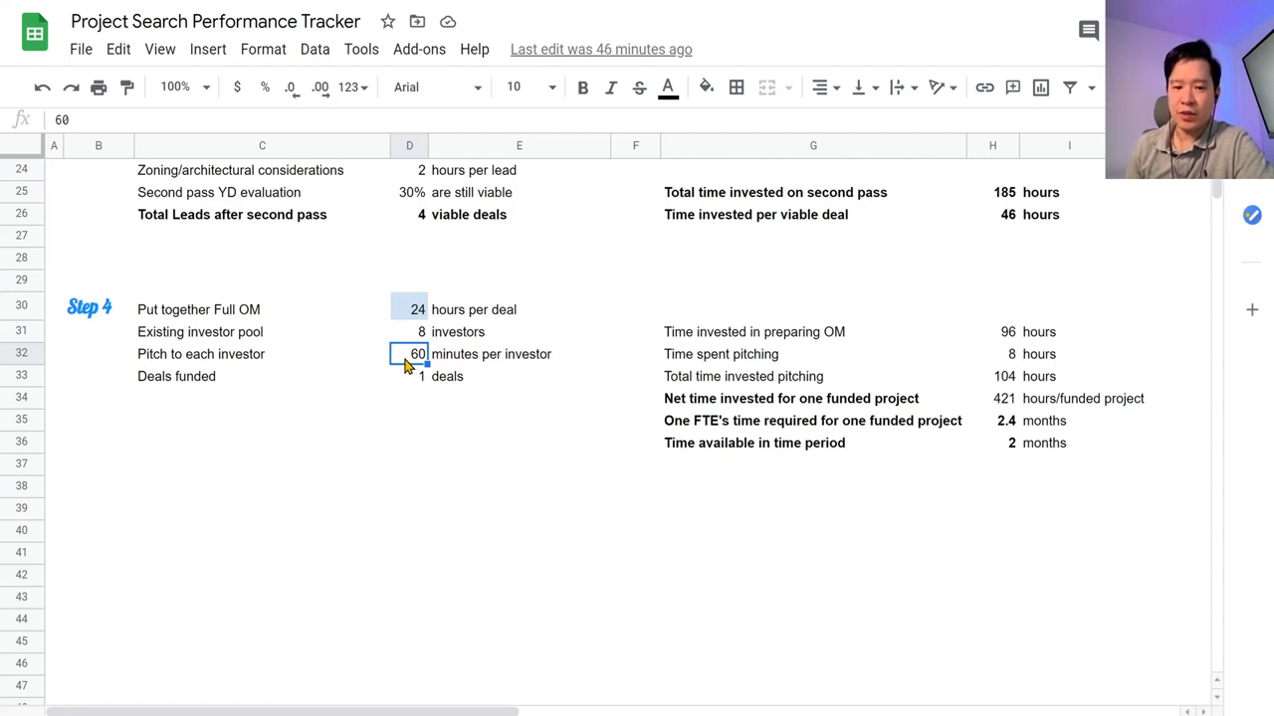
left_click(386, 376)
left_click(418, 378)
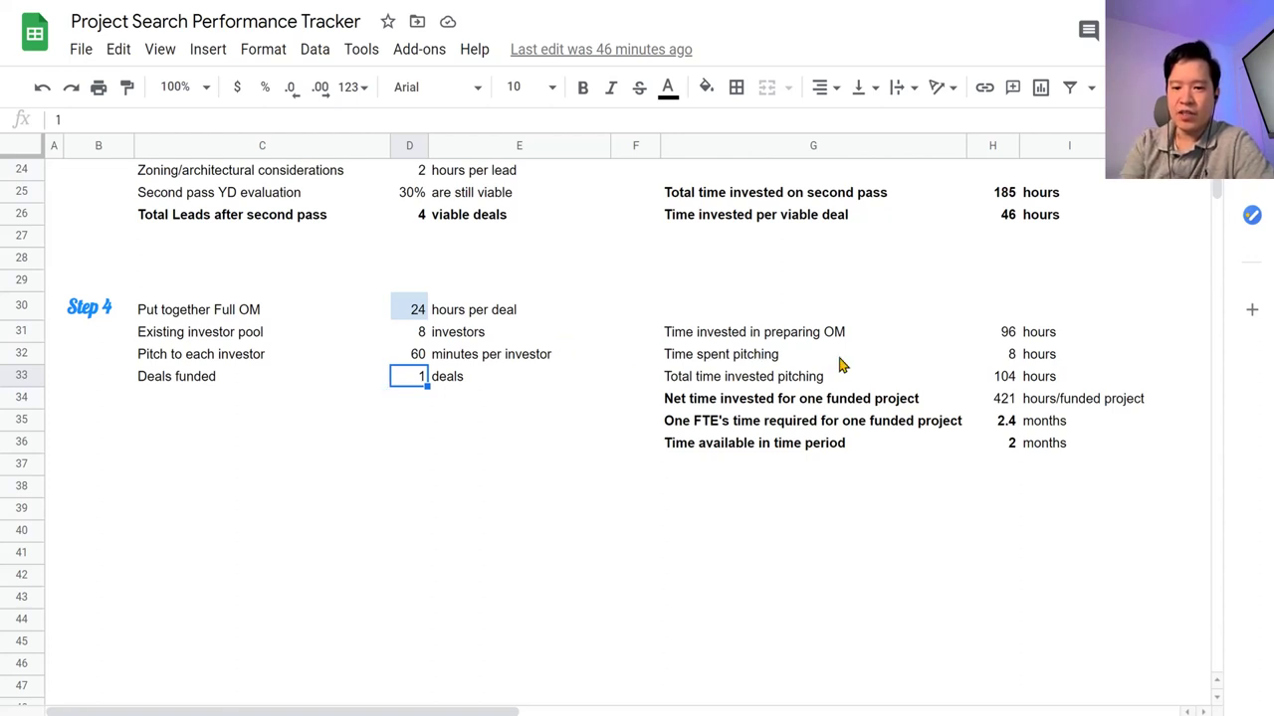
Step: Check the Step 4 formulas for OM preparation, pitching time, available time period and one FTE's time required for one funded project
left_click(977, 336)
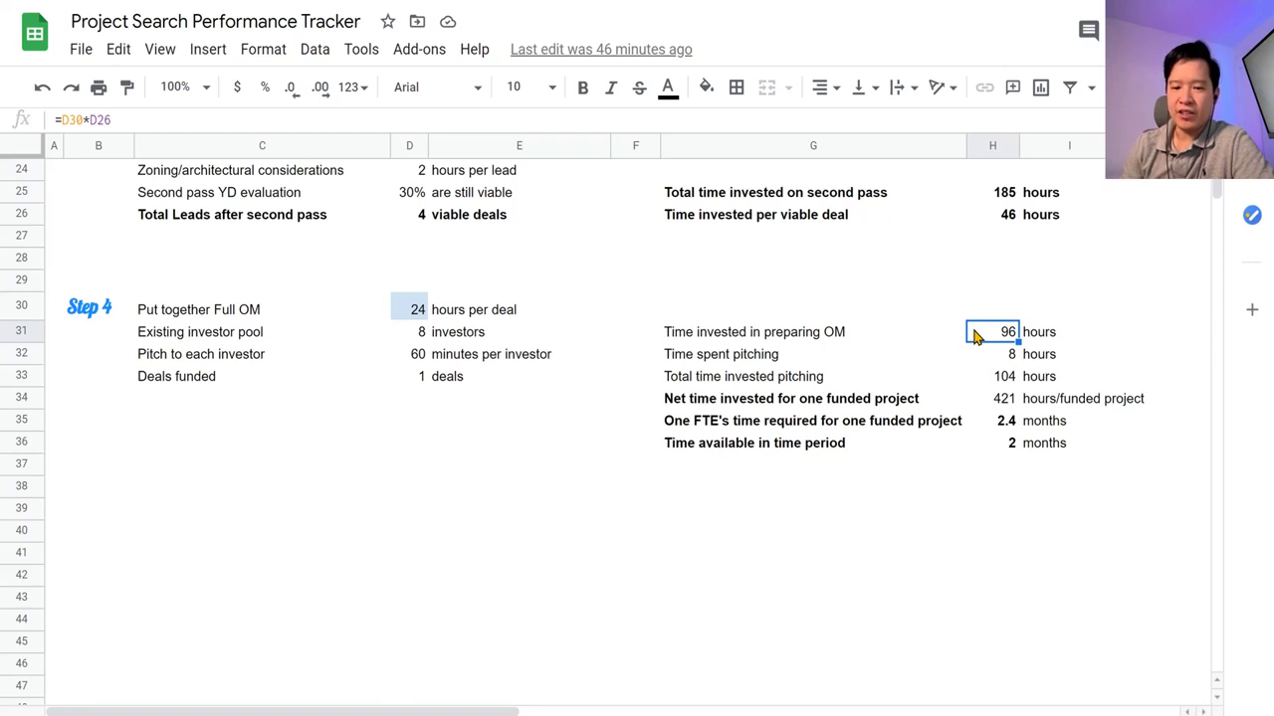
key("Down")
key("Down")
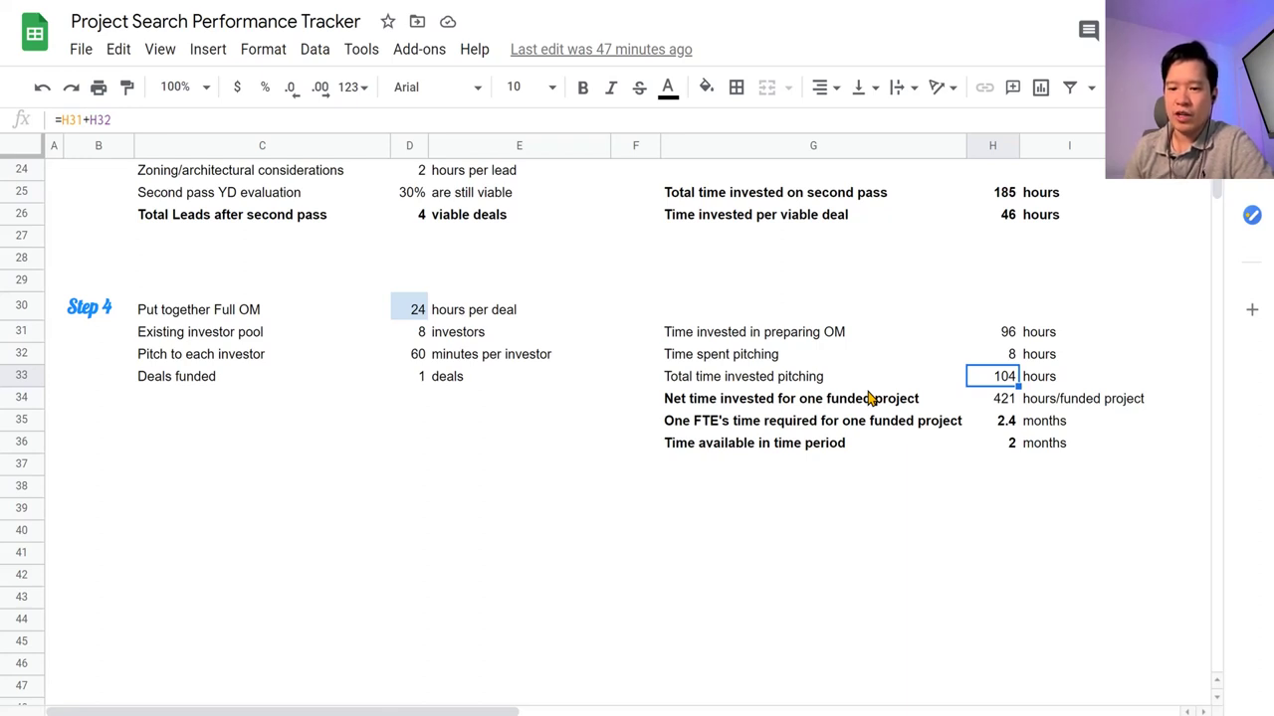
left_click(980, 438)
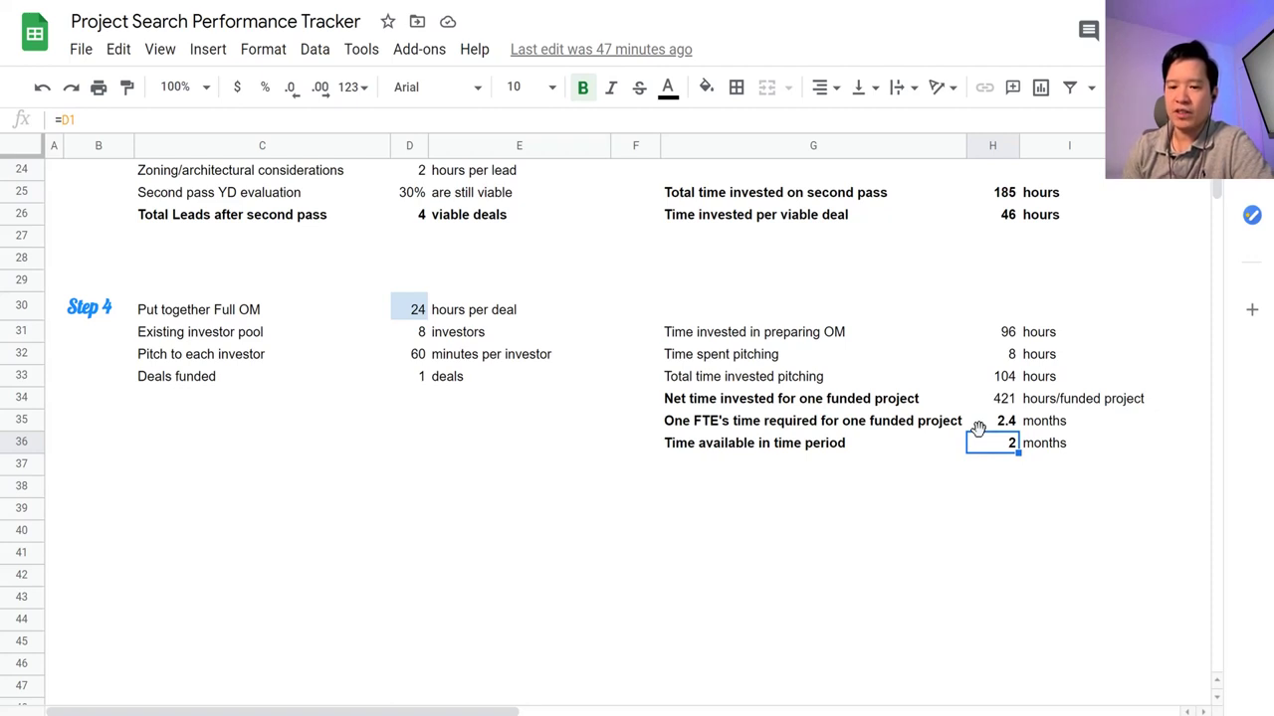
left_click(980, 427)
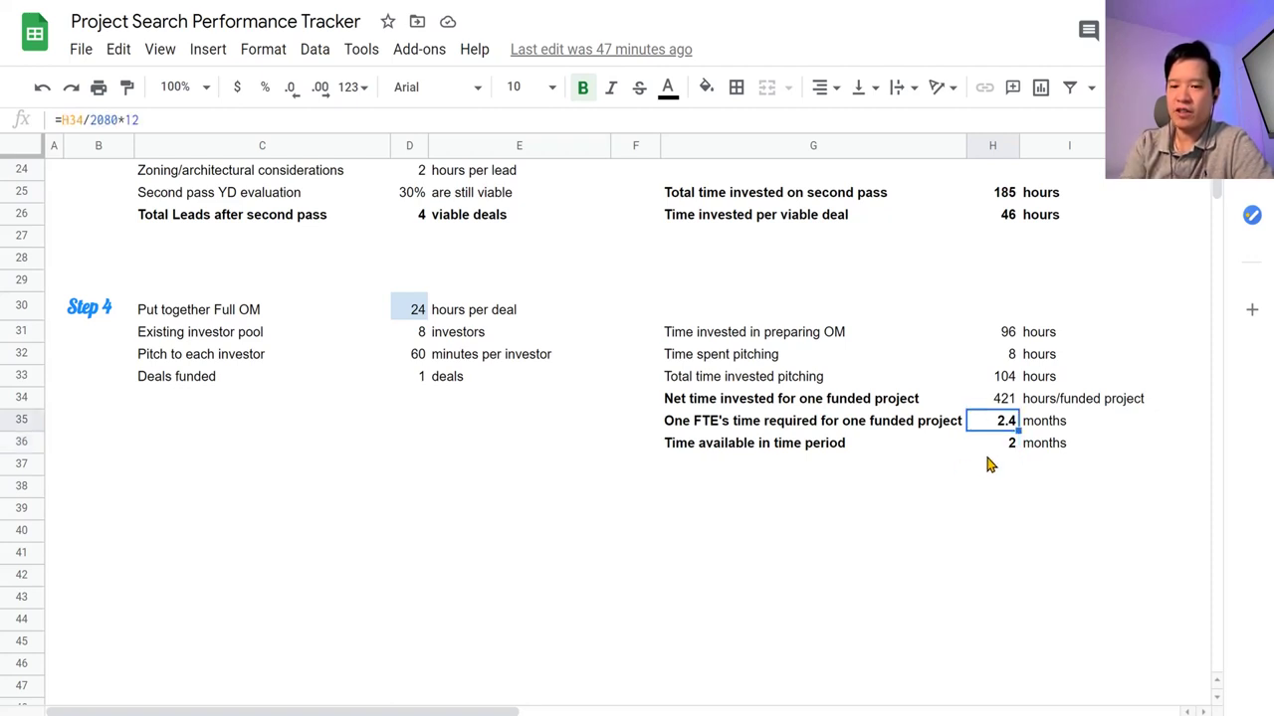
scroll(921, 476, "up", 8)
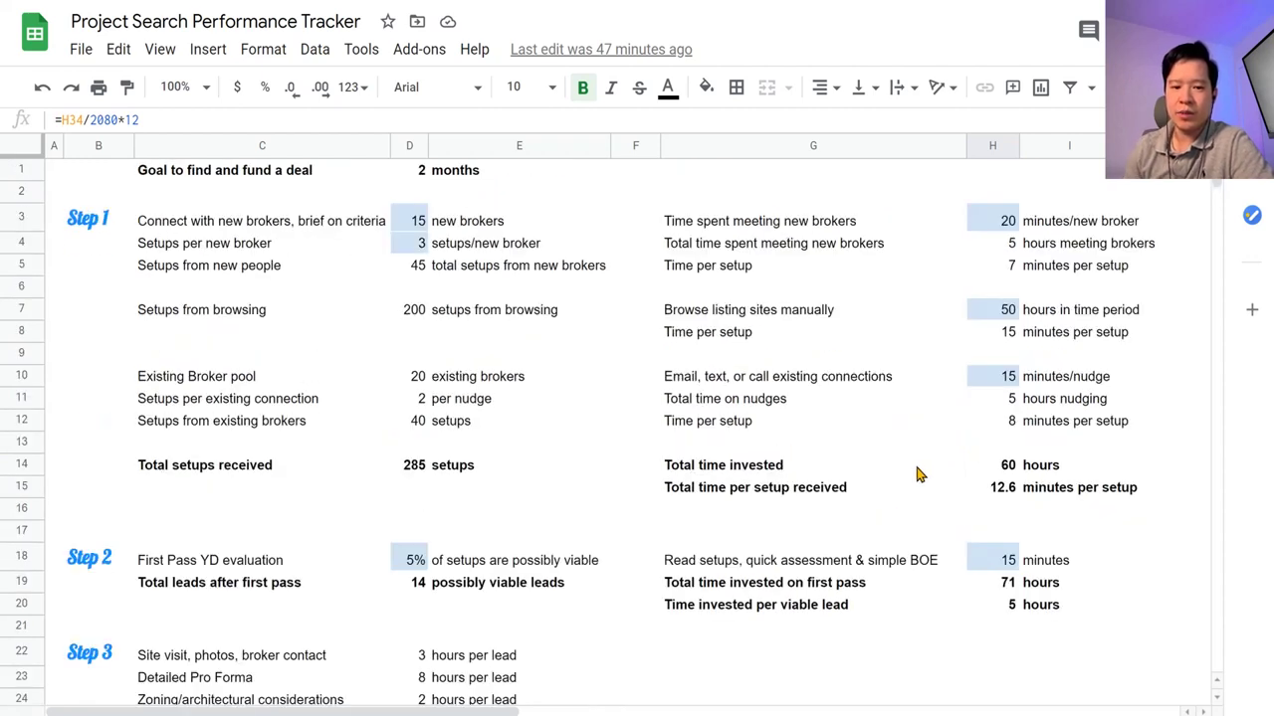
Step: Set the hours spent browsing listing sites manually in Step 1 to 10 for the time period
left_click(992, 312)
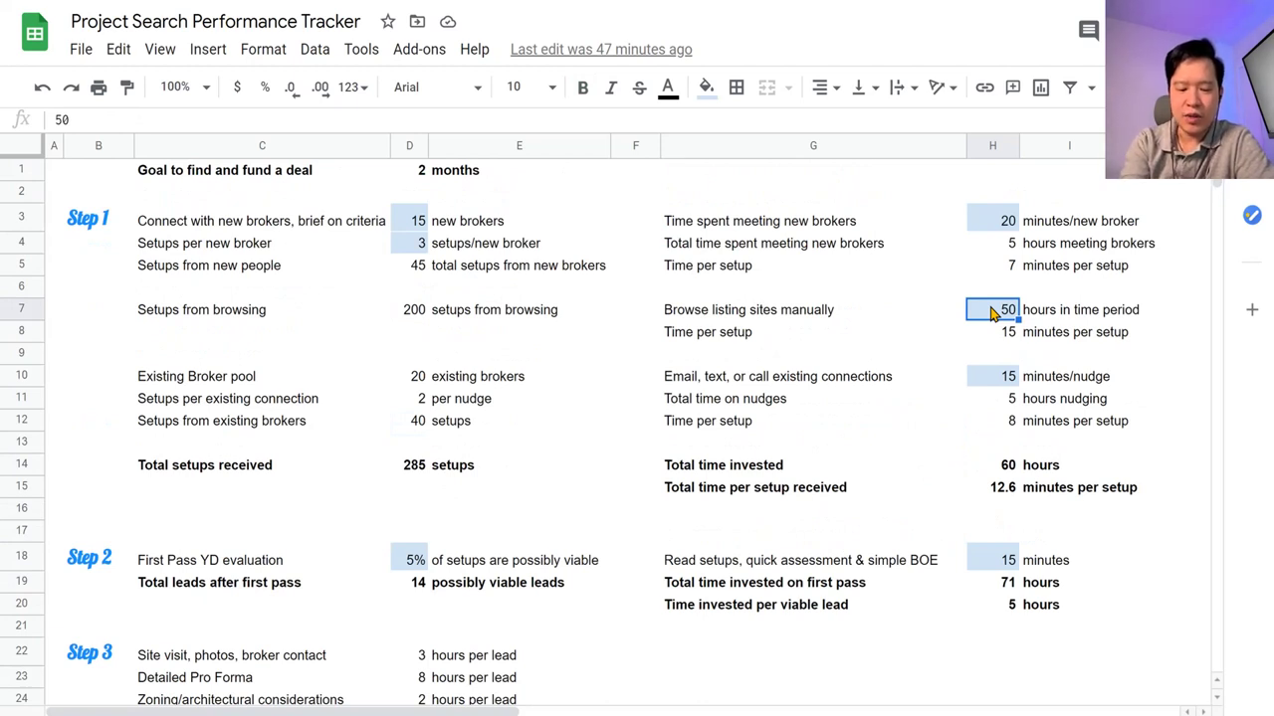
type("10")
key("Return")
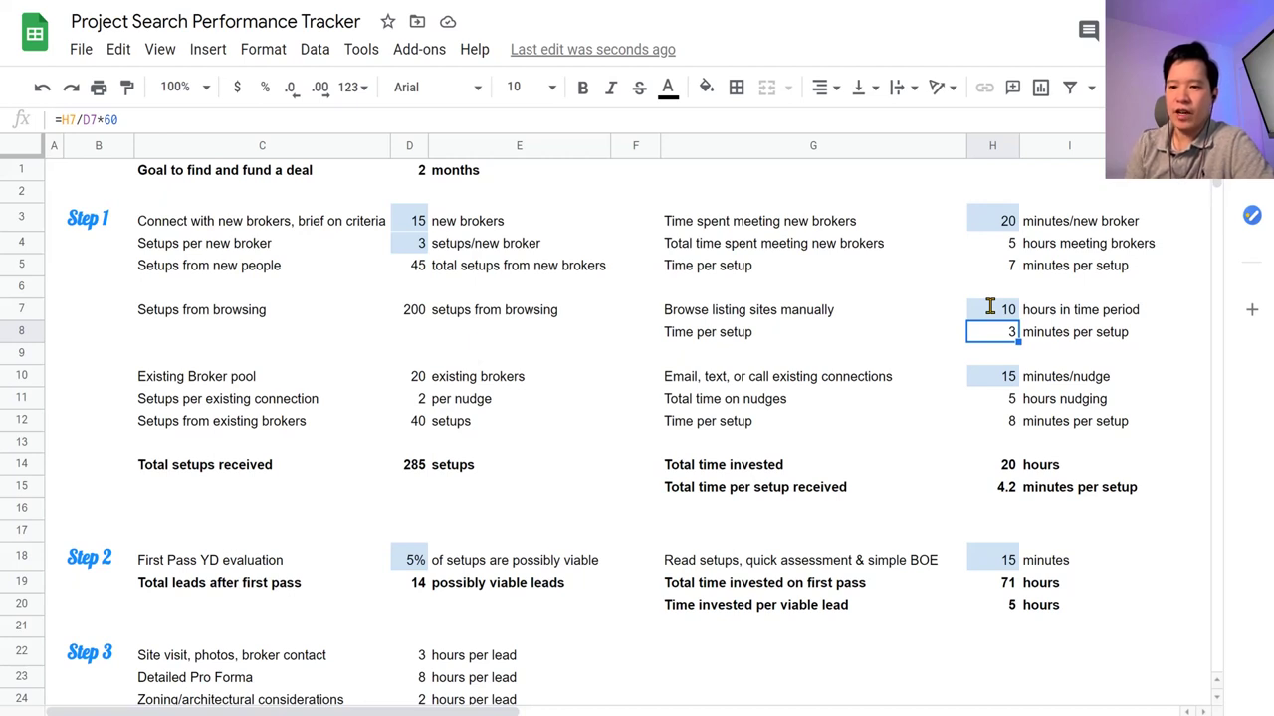
Step: Review the Step 2 to Step 4 time figures, checking the Detailed Pro Forma hours per lead in Step 3
scroll(495, 444, "down", 2)
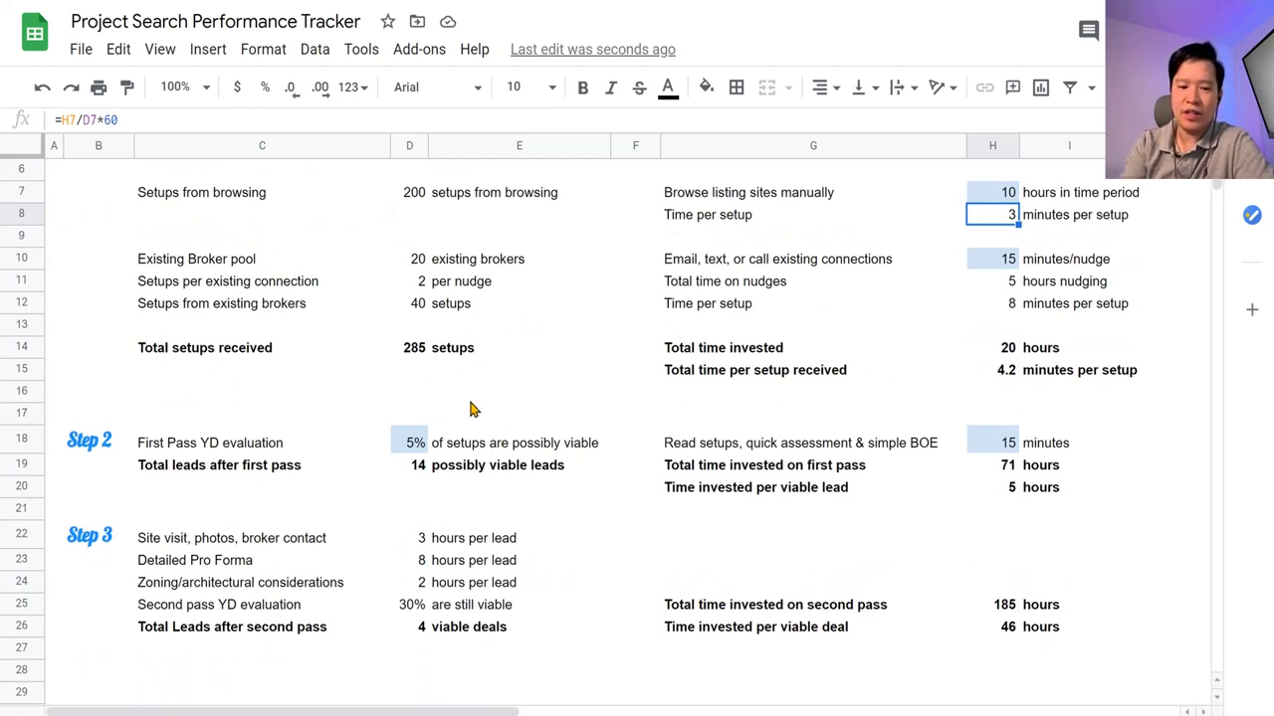
scroll(413, 487, "down", 2)
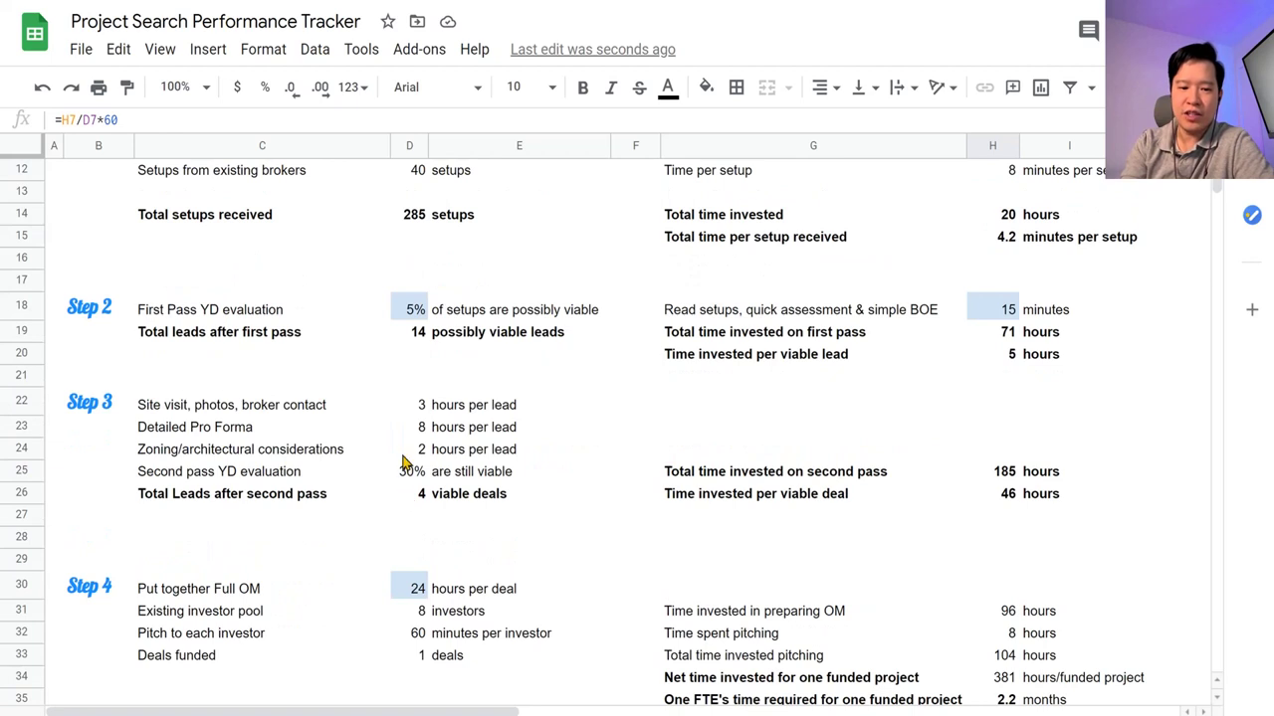
left_click(424, 428)
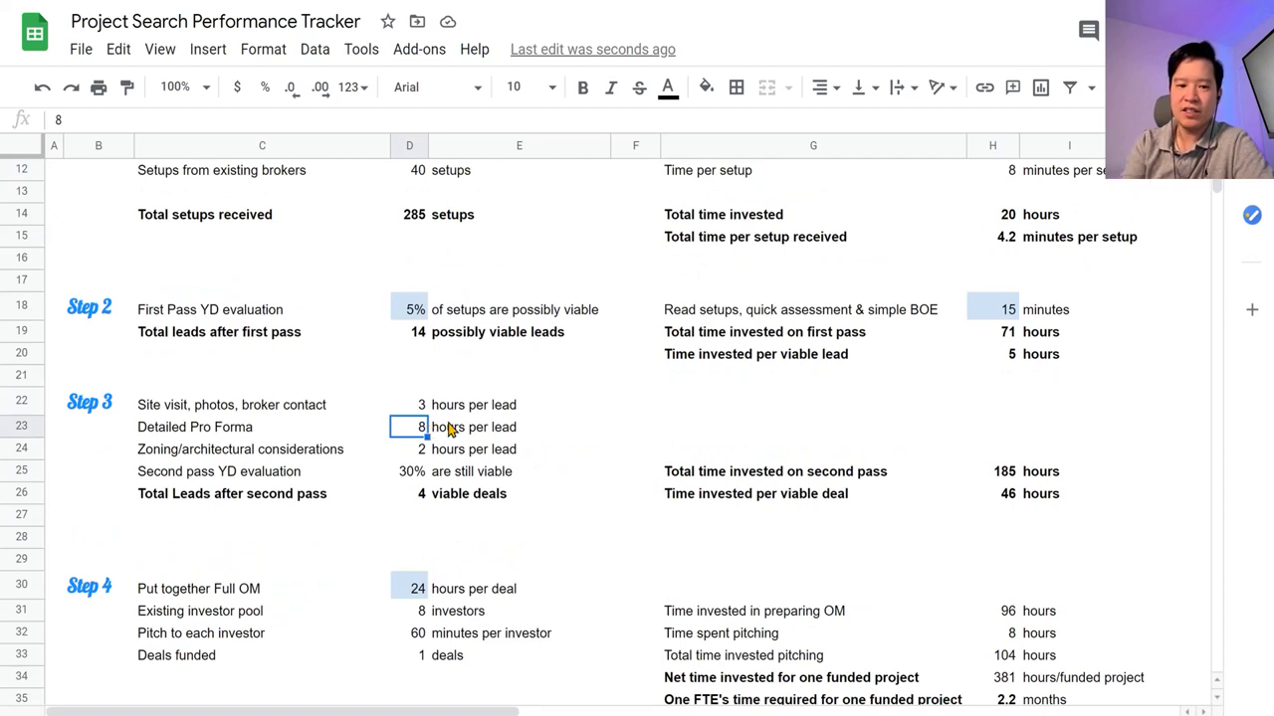
scroll(495, 398, "up", 4)
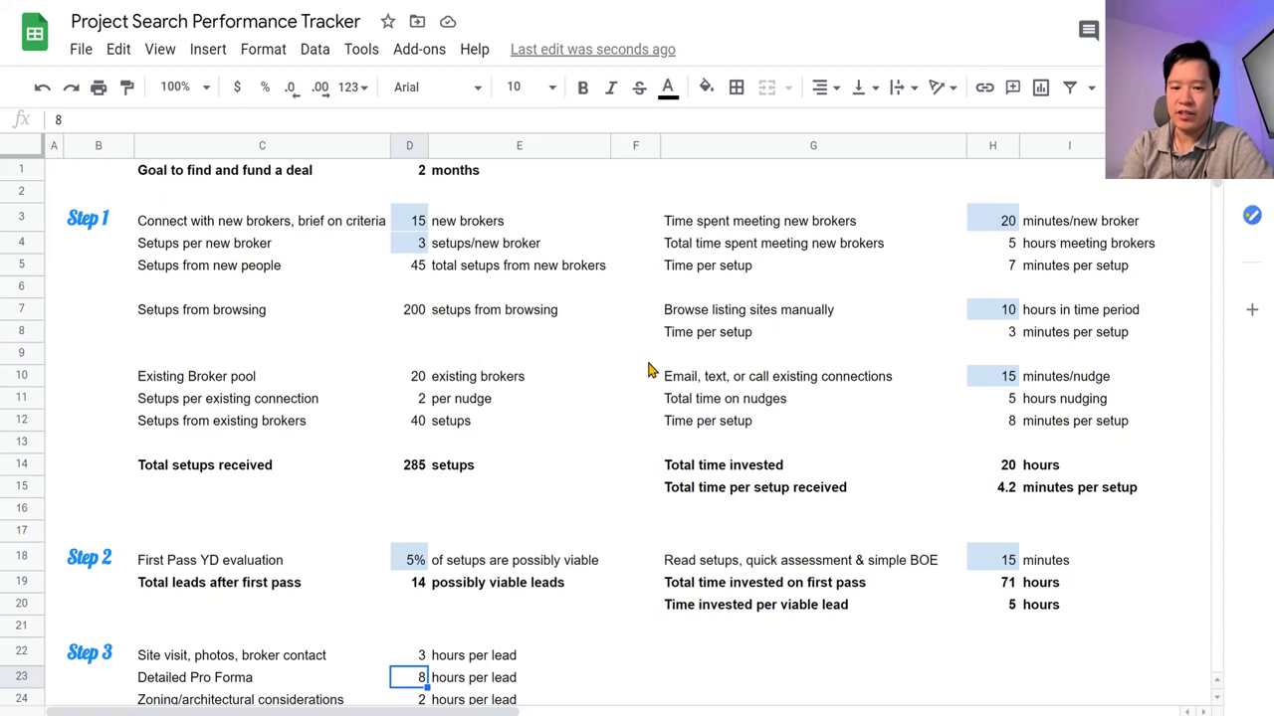
scroll(648, 369, "down", 6)
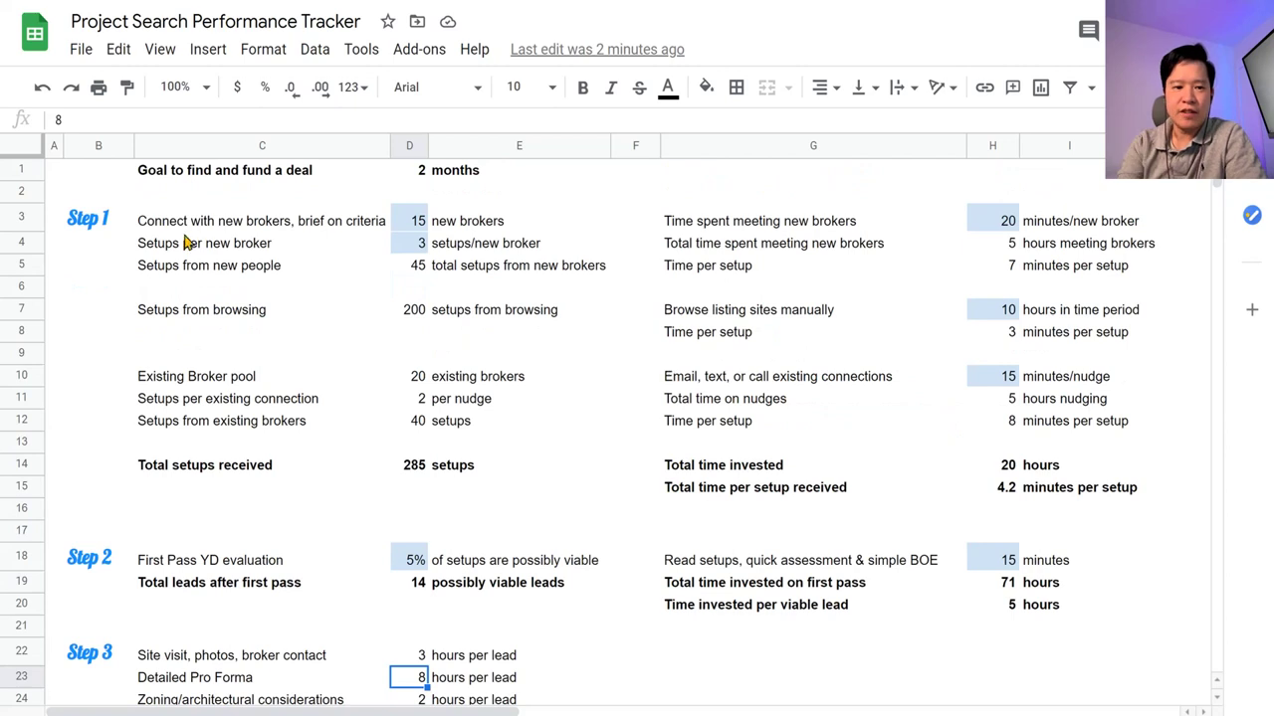
Step: Revisit the Step 1 entry for connecting with new brokers and the total setups received
left_click(162, 224)
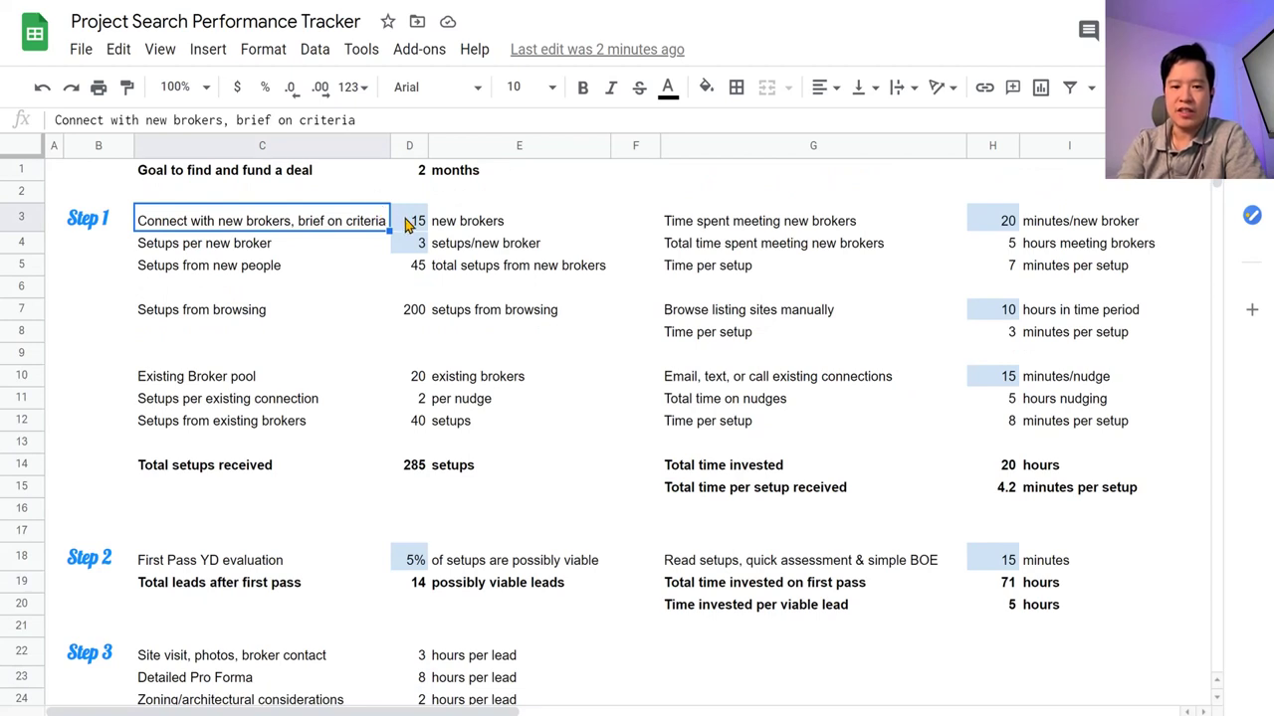
left_click(401, 514)
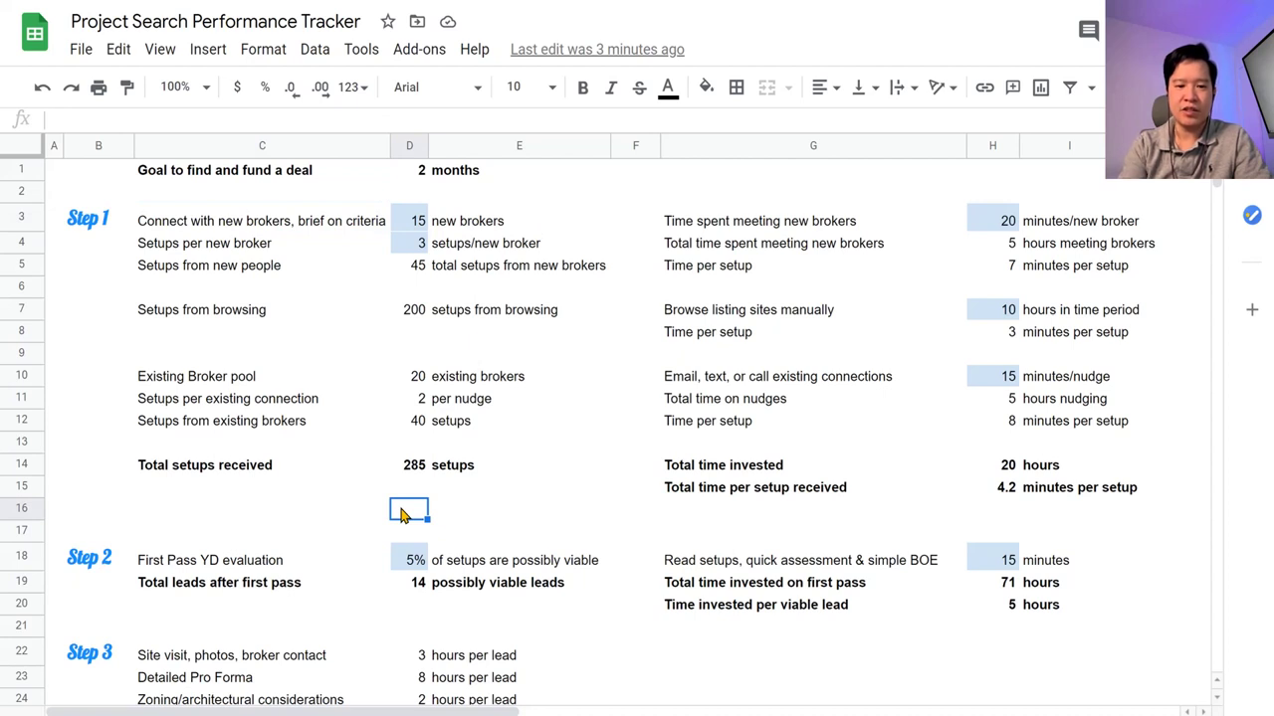
left_click(406, 486)
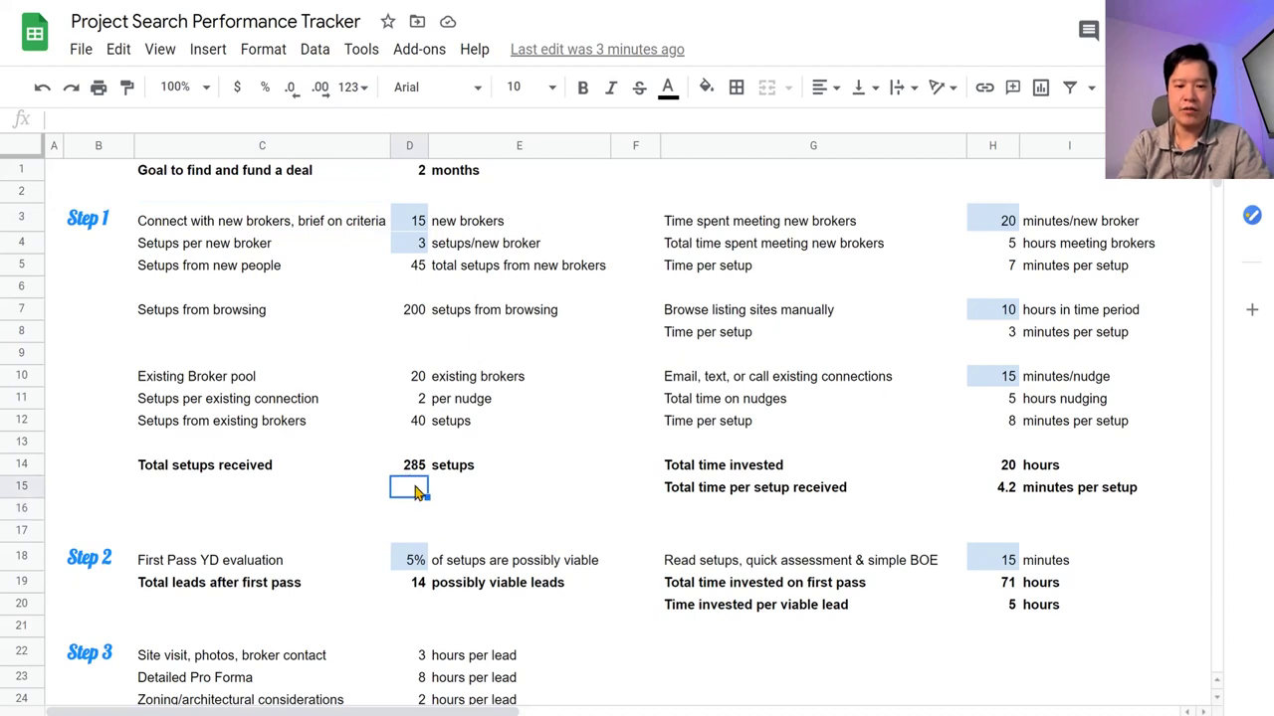